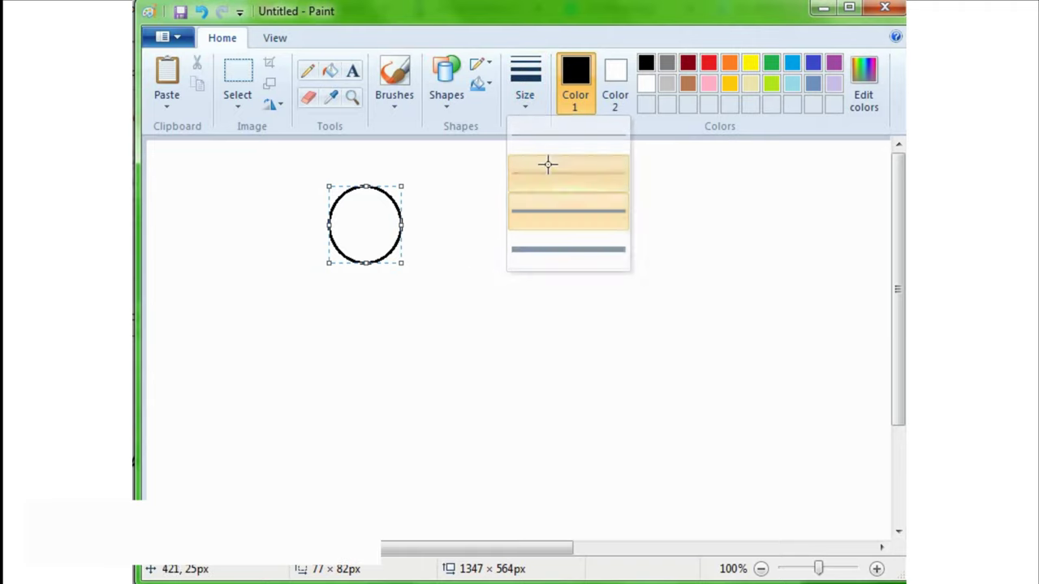
# Enlarge the head oval to about 100 × 86 px and draw a flat snout oval about 102 × 34 px overlapping its upper right edge
pyautogui.moveTo(404, 263); pyautogui.dragTo(424, 268)
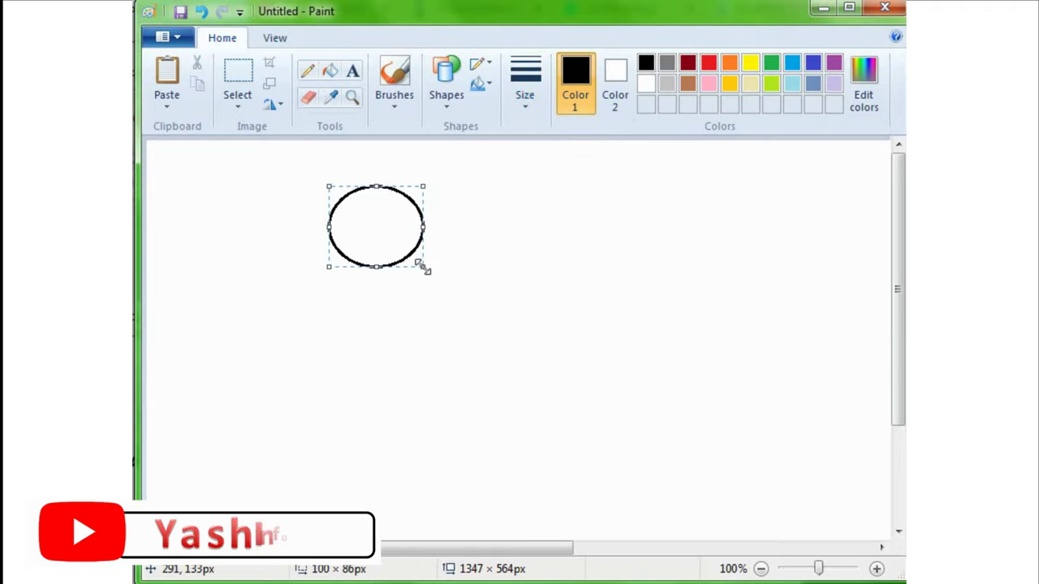
pyautogui.click(549, 260)
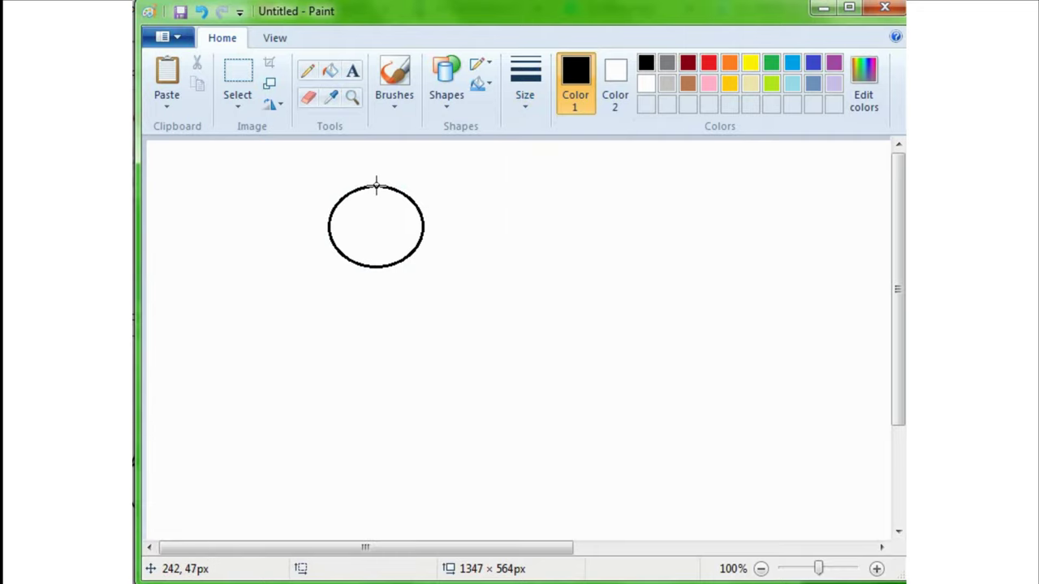
pyautogui.moveTo(373, 185); pyautogui.dragTo(462, 216)
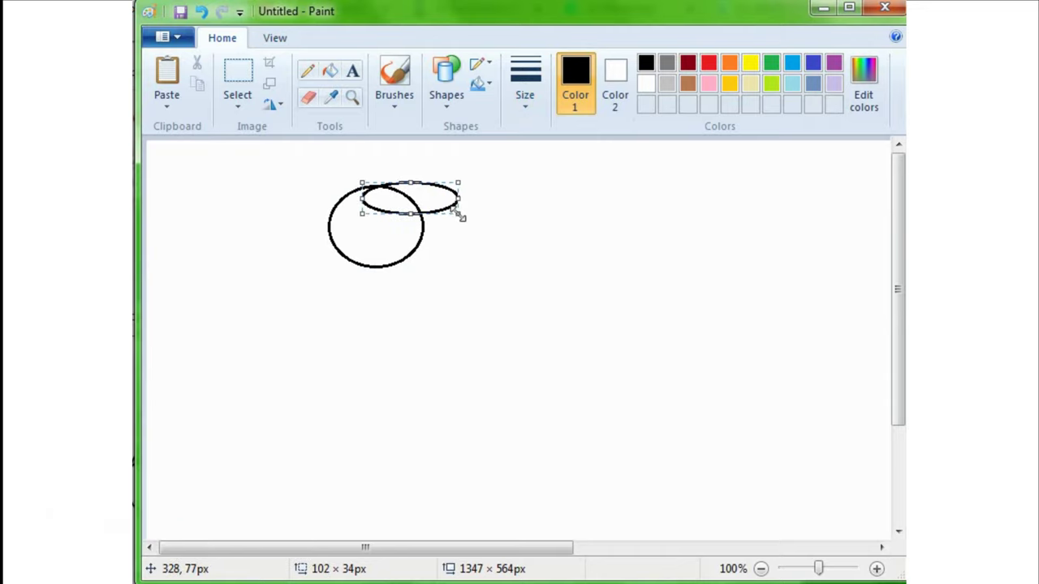
pyautogui.click(503, 208)
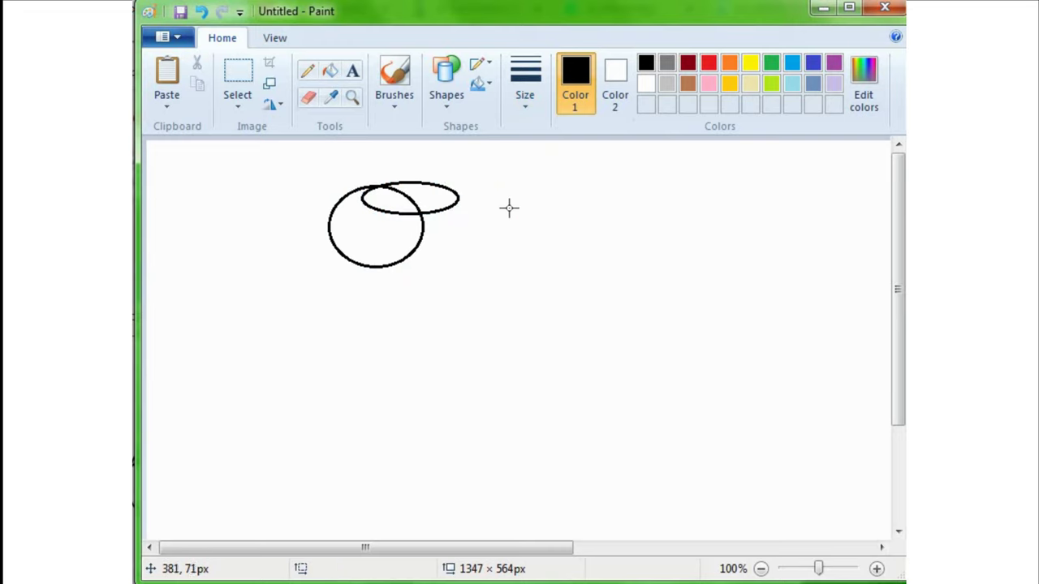
# Draw a small circle about 28 × 30 px inside the right tip of the snout oval
pyautogui.moveTo(559, 195); pyautogui.dragTo(595, 240)
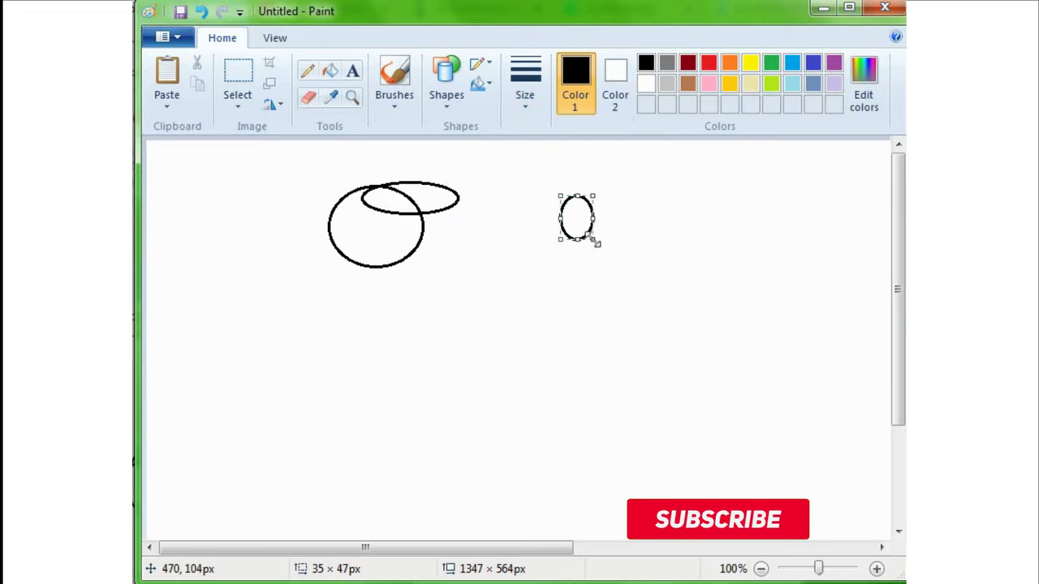
pyautogui.hotkey('ctrl', 'z')
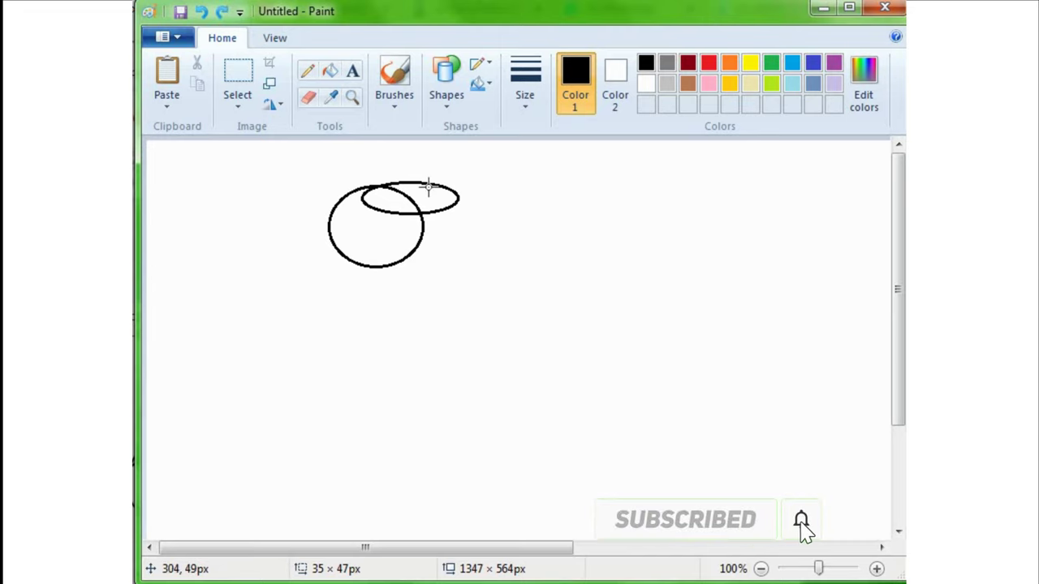
pyautogui.moveTo(436, 187); pyautogui.dragTo(460, 211)
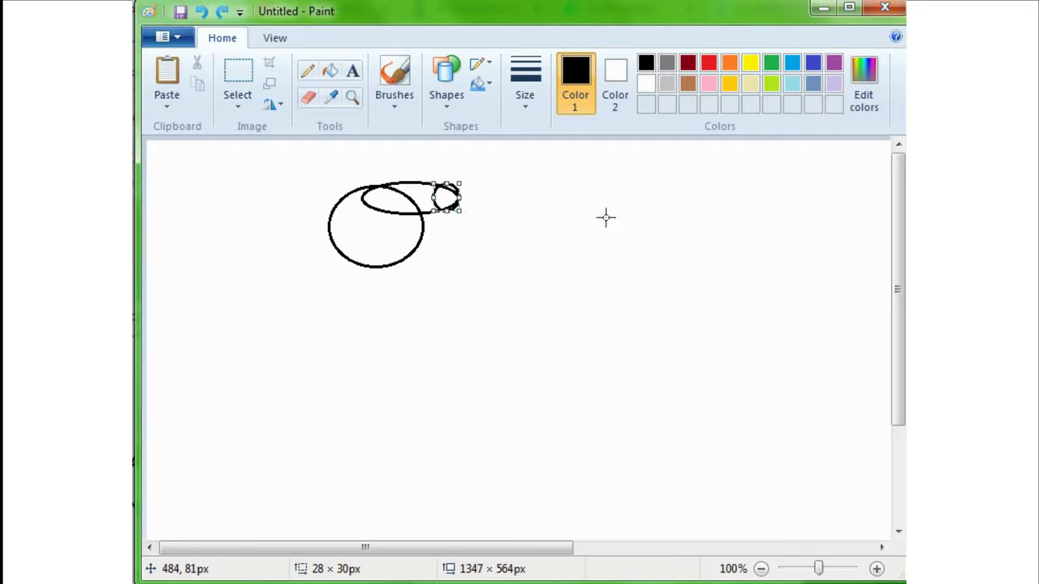
pyautogui.click(605, 217)
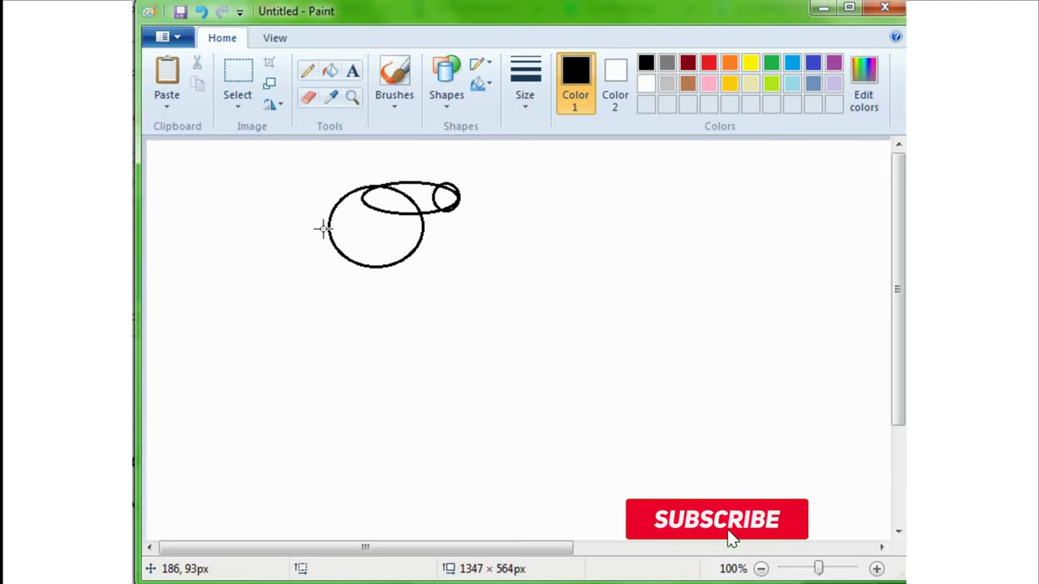
# Draw a tall body oval about 176 × 276 px below the head, with its upper end overlapping the head
pyautogui.moveTo(315, 229); pyautogui.dragTo(447, 453)
pyautogui.moveTo(387, 366); pyautogui.dragTo(371, 346)
pyautogui.moveTo(439, 444); pyautogui.dragTo(441, 435)
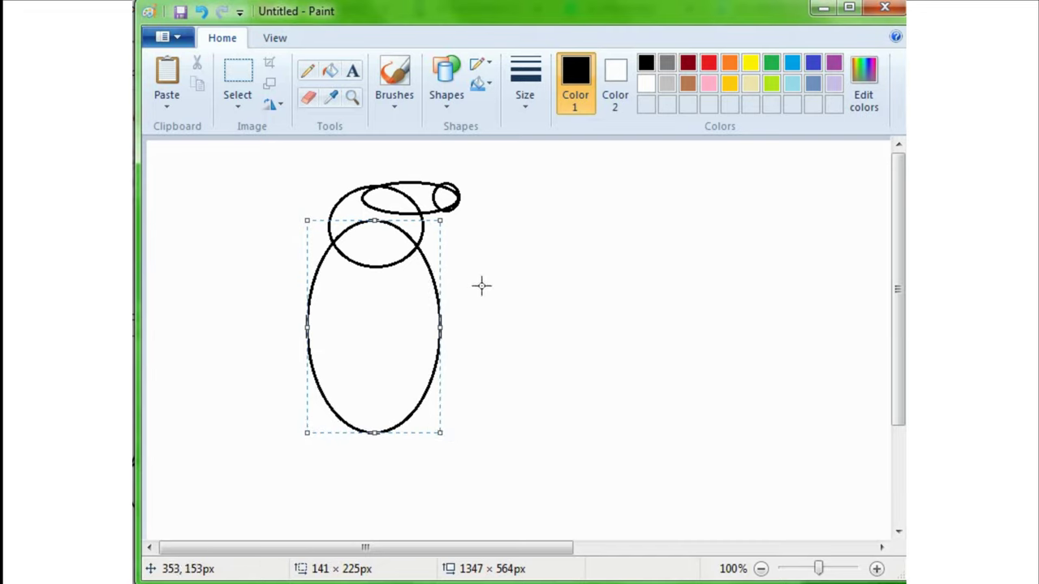
pyautogui.moveTo(440, 432); pyautogui.dragTo(472, 480)
pyautogui.moveTo(423, 390); pyautogui.dragTo(408, 395)
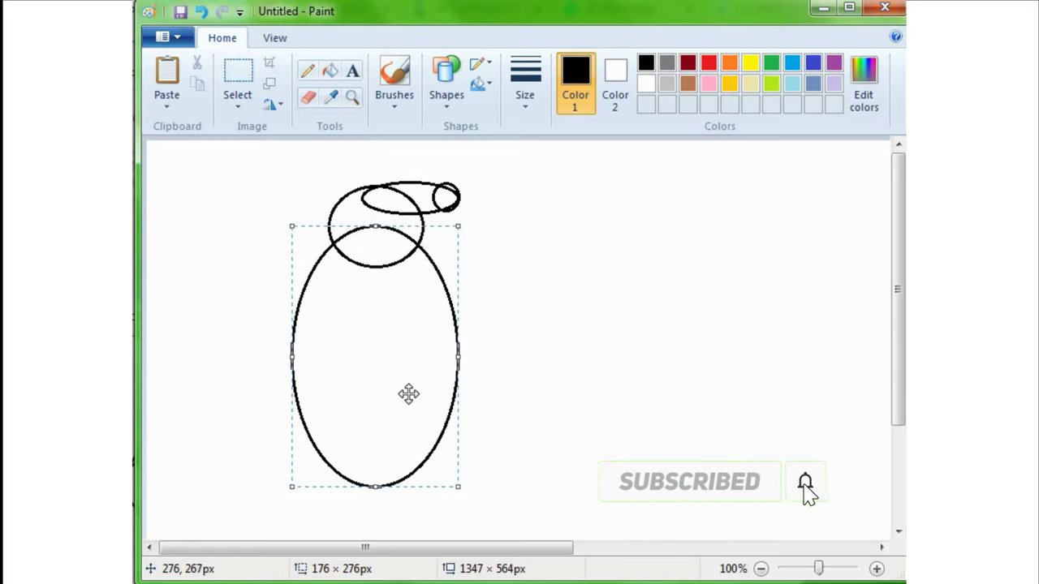
pyautogui.click(549, 372)
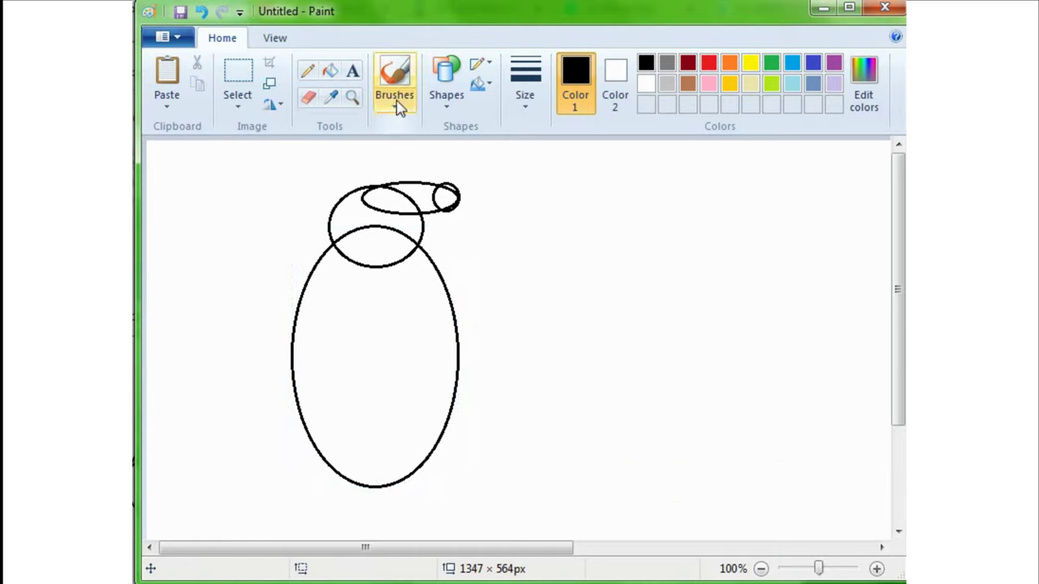
# Draw a horizontal straight line about 176 px long across the body oval, slightly below its middle
pyautogui.click(446, 82)
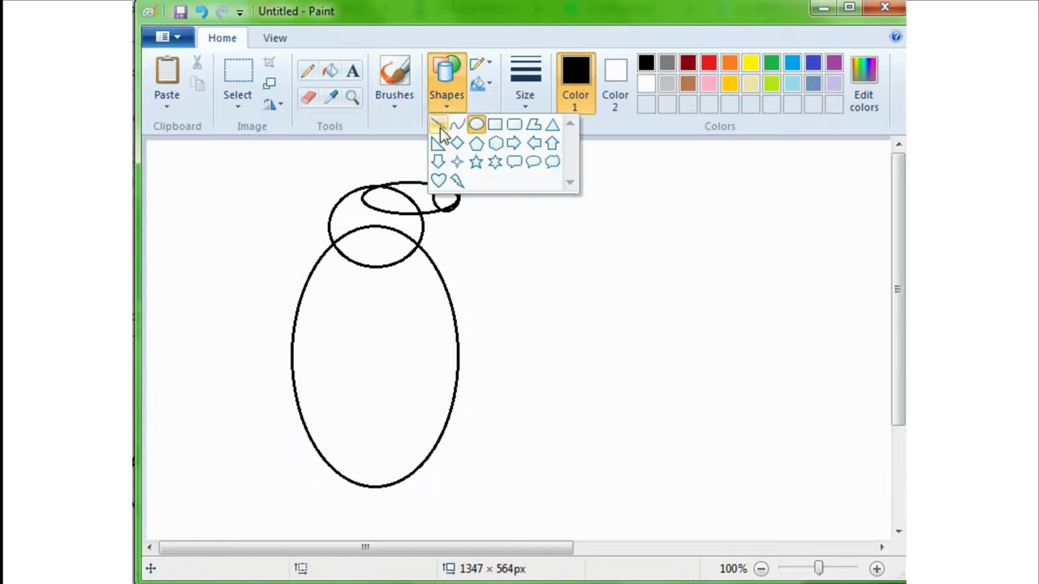
pyautogui.click(438, 126)
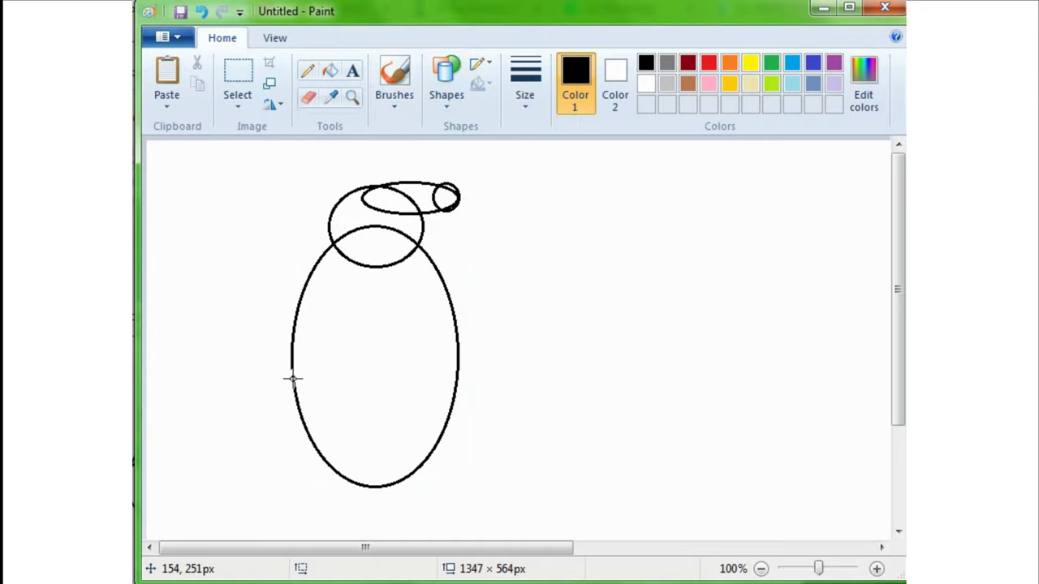
pyautogui.moveTo(293, 381)
pyautogui.mouseDown()
pyautogui.moveTo(454, 395)
pyautogui.moveTo(458, 382)
pyautogui.mouseUp()
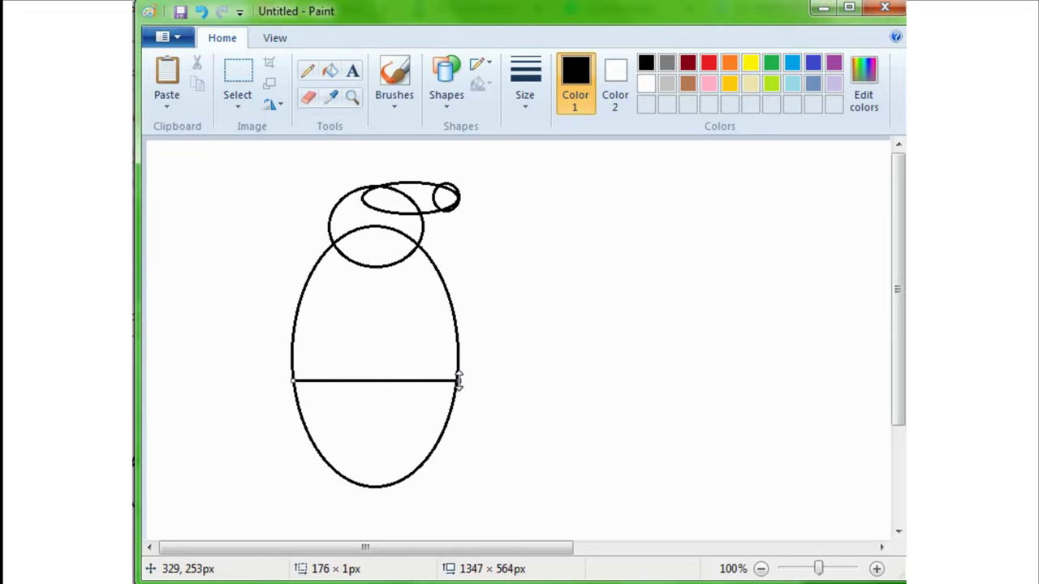
pyautogui.click(539, 271)
# Erase the body oval's outline below the horizontal line
pyautogui.click(308, 97)
pyautogui.moveTo(459, 393); pyautogui.dragTo(385, 486)
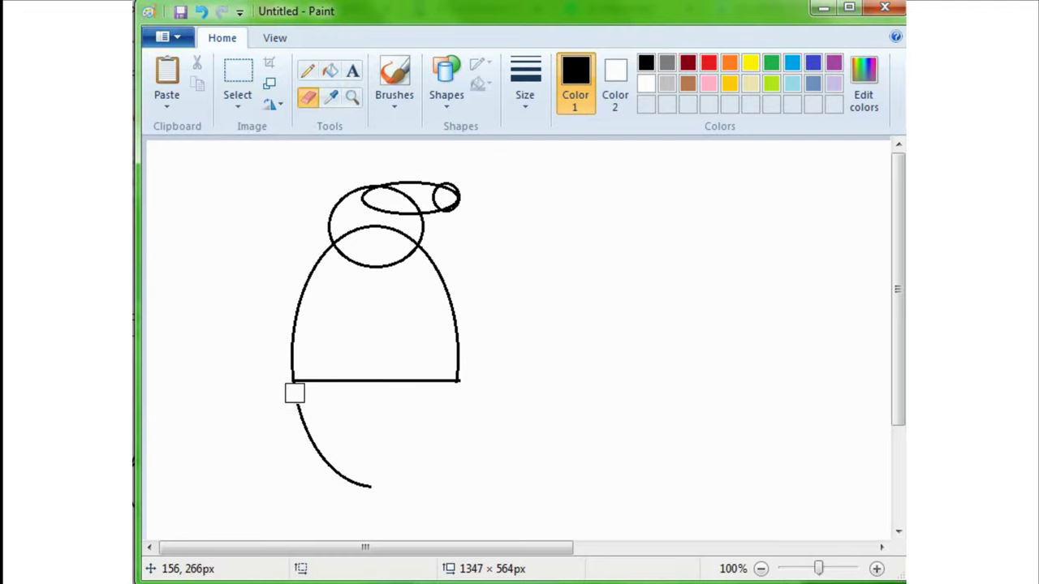
pyautogui.moveTo(294, 394)
pyautogui.mouseDown()
pyautogui.moveTo(315, 443)
pyautogui.moveTo(355, 480)
pyautogui.moveTo(380, 484)
pyautogui.mouseUp()
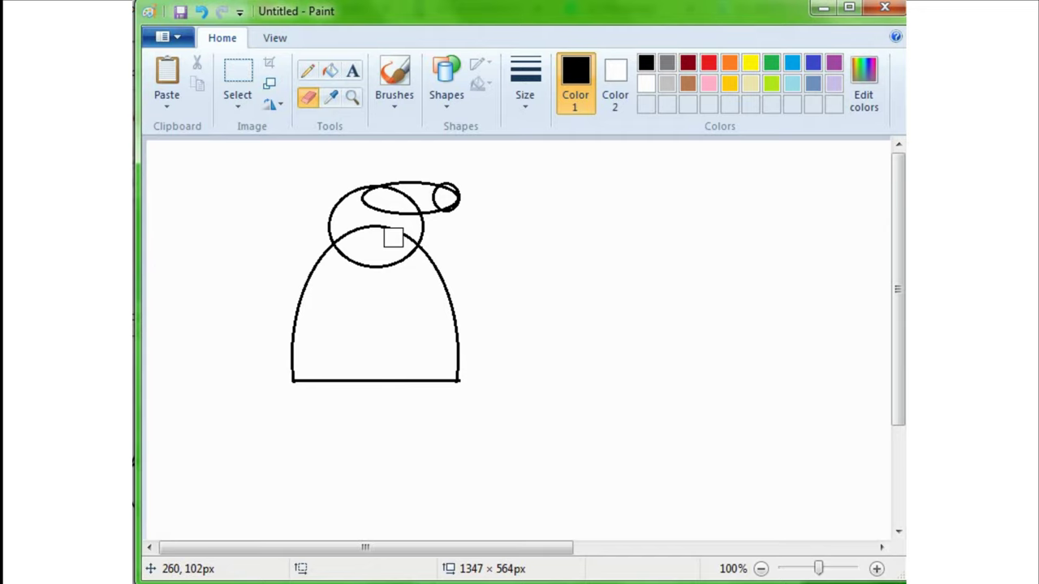
# Erase the arc of the body outline inside the head circle with a smaller eraser at 200% zoom
pyautogui.click(877, 569)
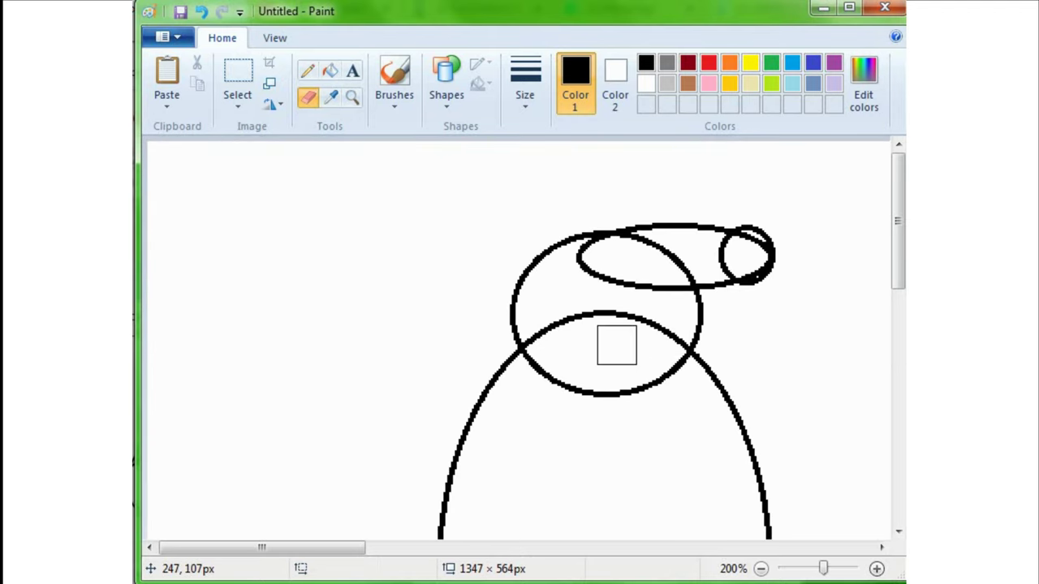
pyautogui.hotkey('ctrl', '-')
pyautogui.hotkey('ctrl', '-')
pyautogui.hotkey('ctrl', '-')
pyautogui.hotkey('ctrl', '-')
pyautogui.hotkey('ctrl', '-')
pyautogui.hotkey('ctrl', '-')
pyautogui.hotkey('ctrl', '-')
pyautogui.hotkey('ctrl', '-')
pyautogui.hotkey('ctrl', '-')
pyautogui.hotkey('ctrl', '-')
pyautogui.hotkey('ctrl', '-')
pyautogui.hotkey('ctrl', '-')
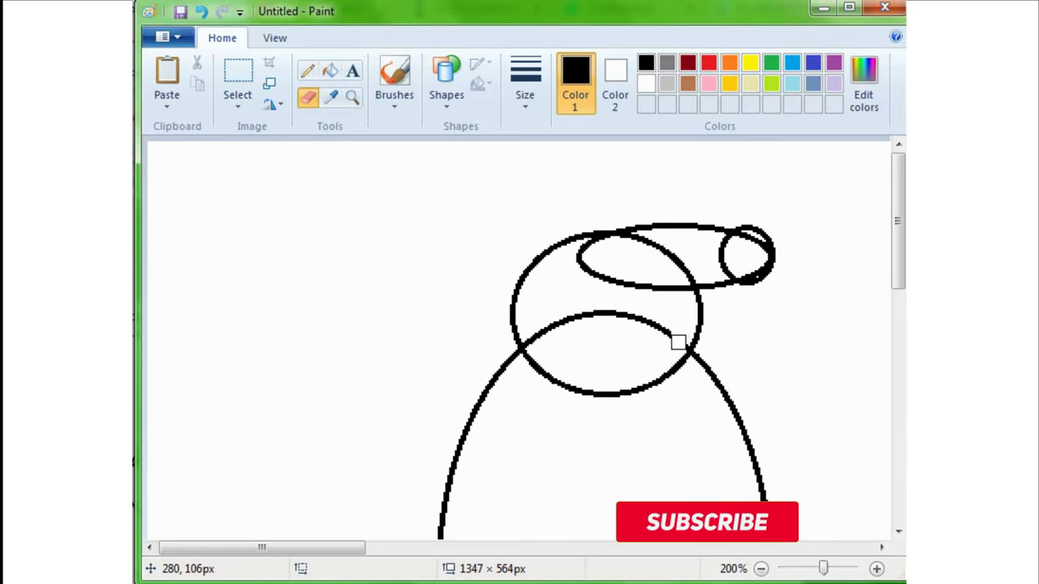
pyautogui.moveTo(680, 342)
pyautogui.mouseDown()
pyautogui.moveTo(620, 317)
pyautogui.moveTo(540, 335)
pyautogui.mouseUp()
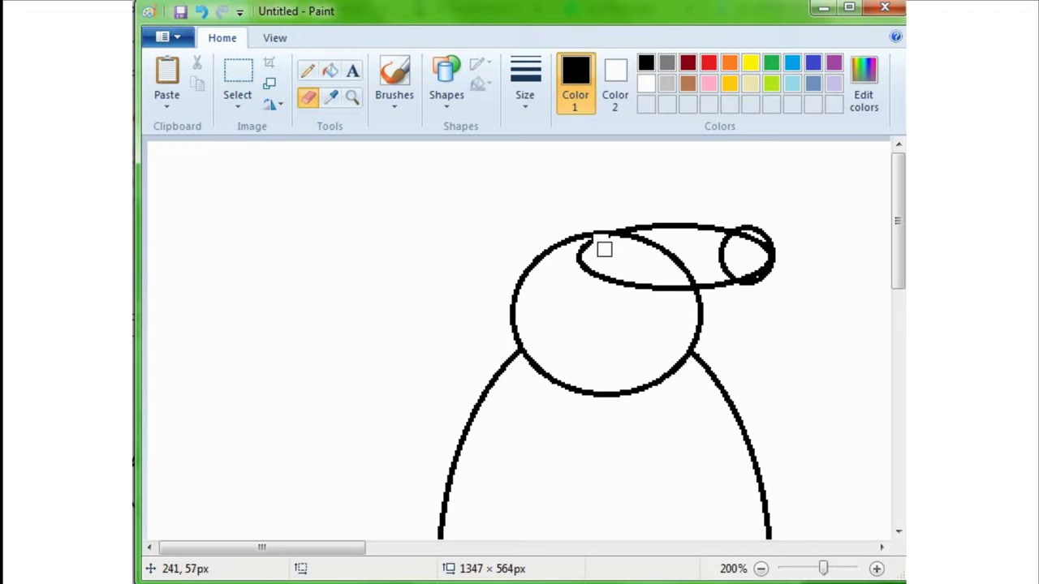
# Erase the overlapping outlines between the head and snout, and the snout lines inside the small tip circle
pyautogui.moveTo(595, 246)
pyautogui.mouseDown()
pyautogui.moveTo(580, 262)
pyautogui.moveTo(655, 290)
pyautogui.mouseUp()
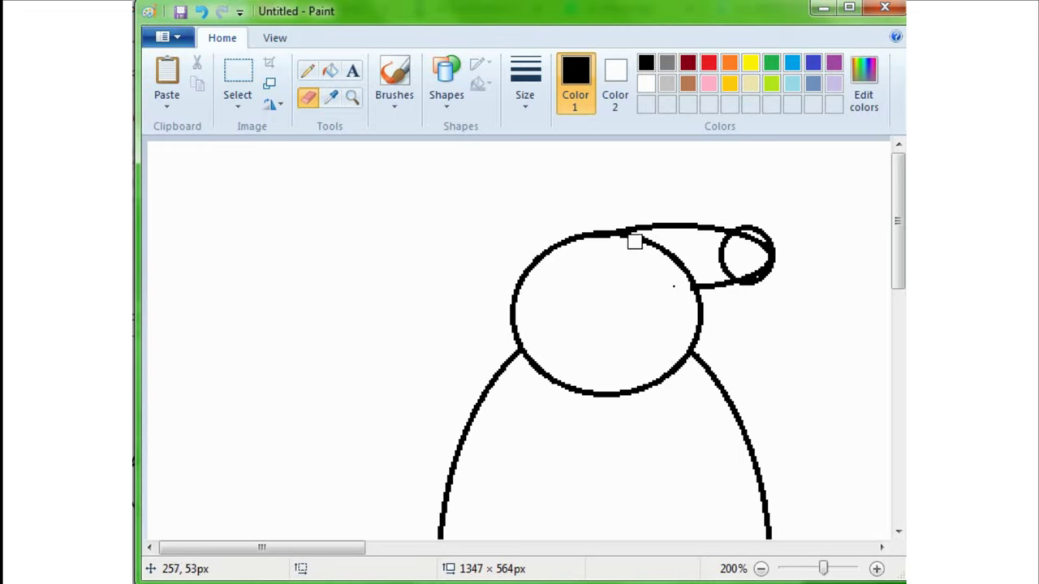
pyautogui.moveTo(632, 242)
pyautogui.mouseDown()
pyautogui.moveTo(673, 252)
pyautogui.moveTo(691, 272)
pyautogui.moveTo(666, 300)
pyautogui.mouseUp()
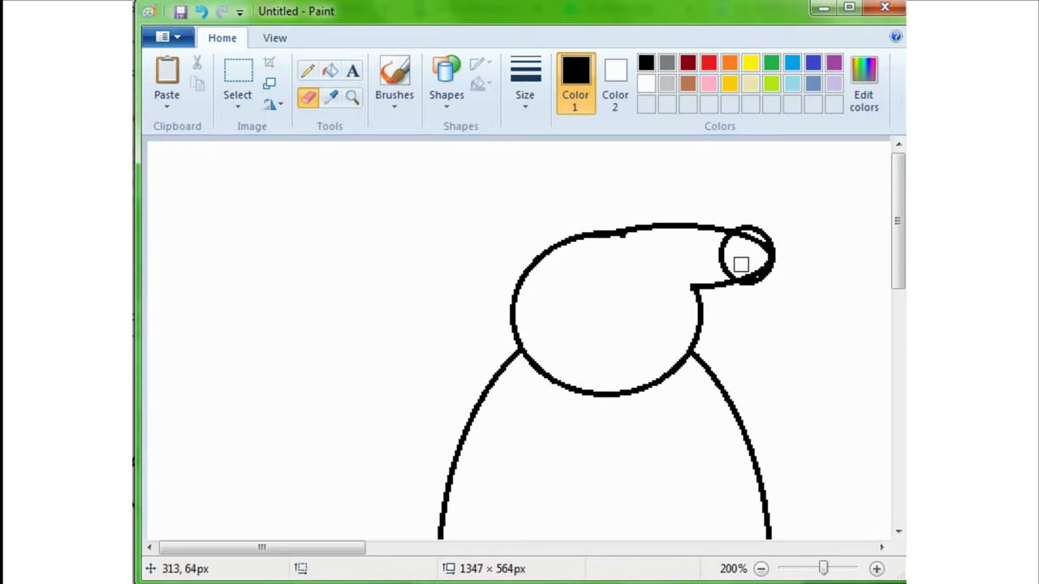
pyautogui.click(815, 225)
pyautogui.moveTo(747, 244)
pyautogui.mouseDown()
pyautogui.moveTo(753, 257)
pyautogui.moveTo(775, 250)
pyautogui.mouseUp()
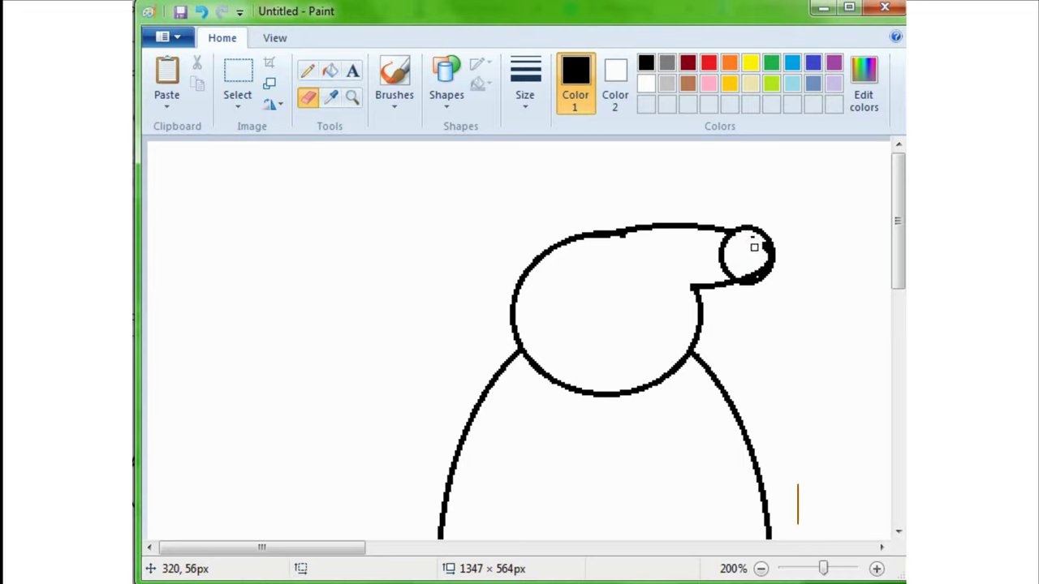
pyautogui.click(751, 240)
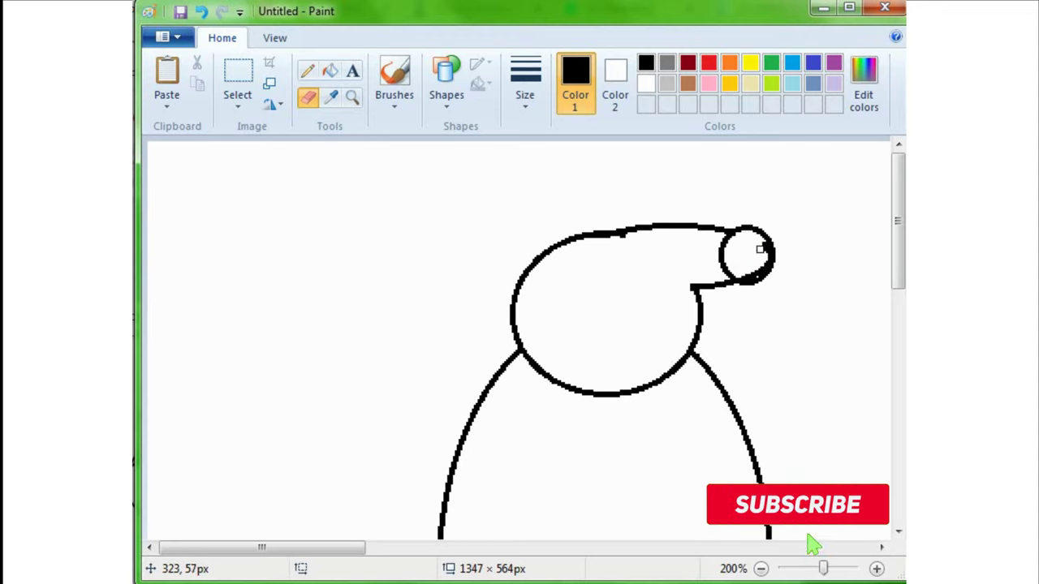
pyautogui.click(758, 246)
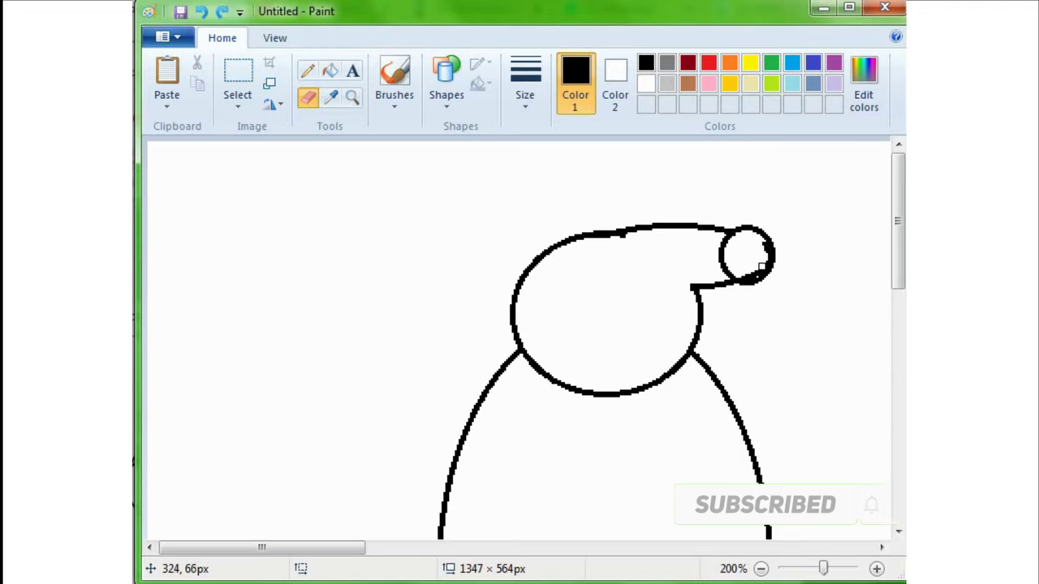
pyautogui.click(760, 244)
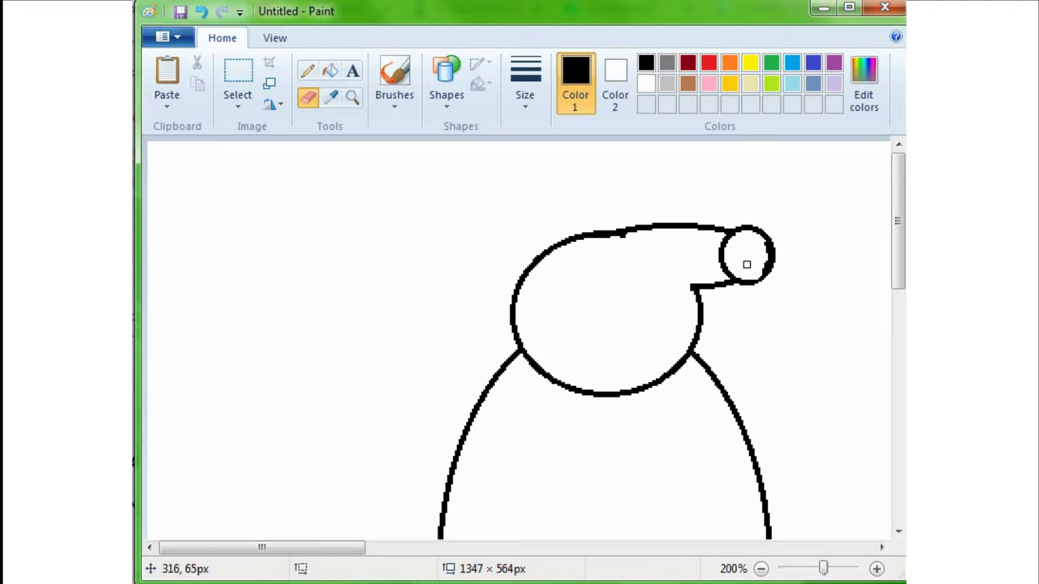
# Return to 100% zoom and fill the joined head and snout with pink
pyautogui.click(877, 569)
pyautogui.click(761, 569)
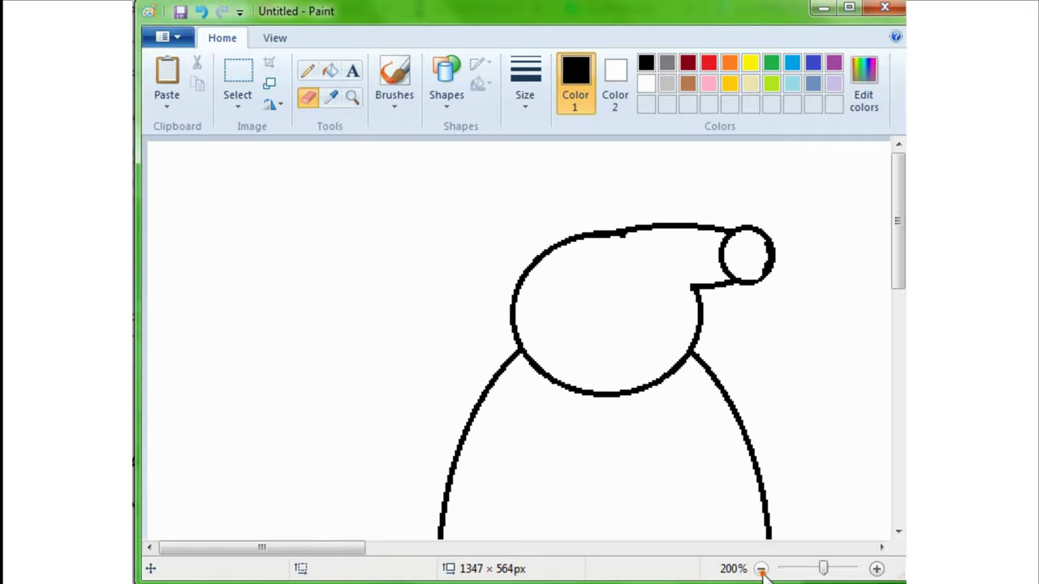
pyautogui.click(761, 570)
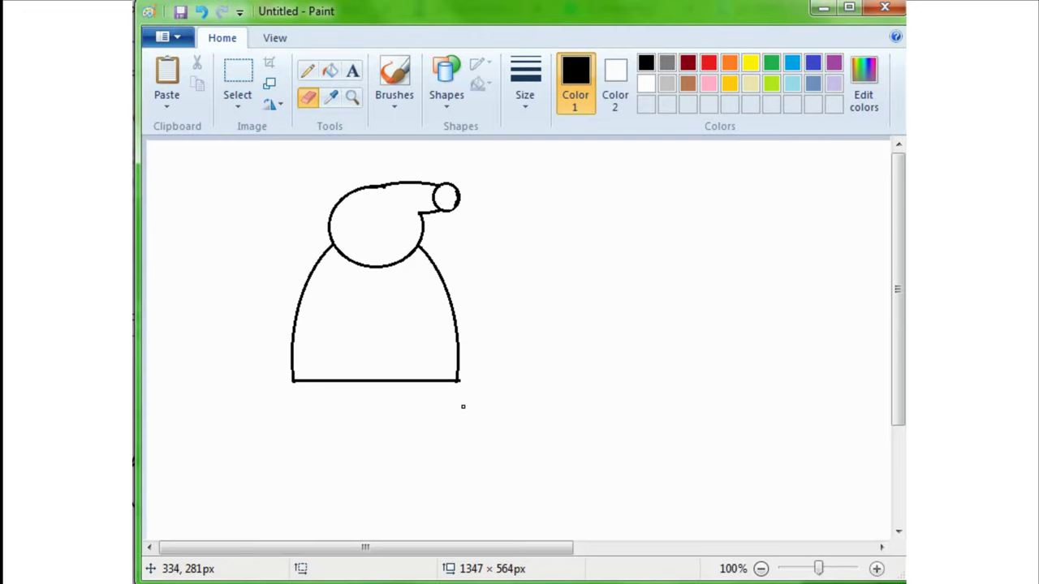
pyautogui.click(328, 71)
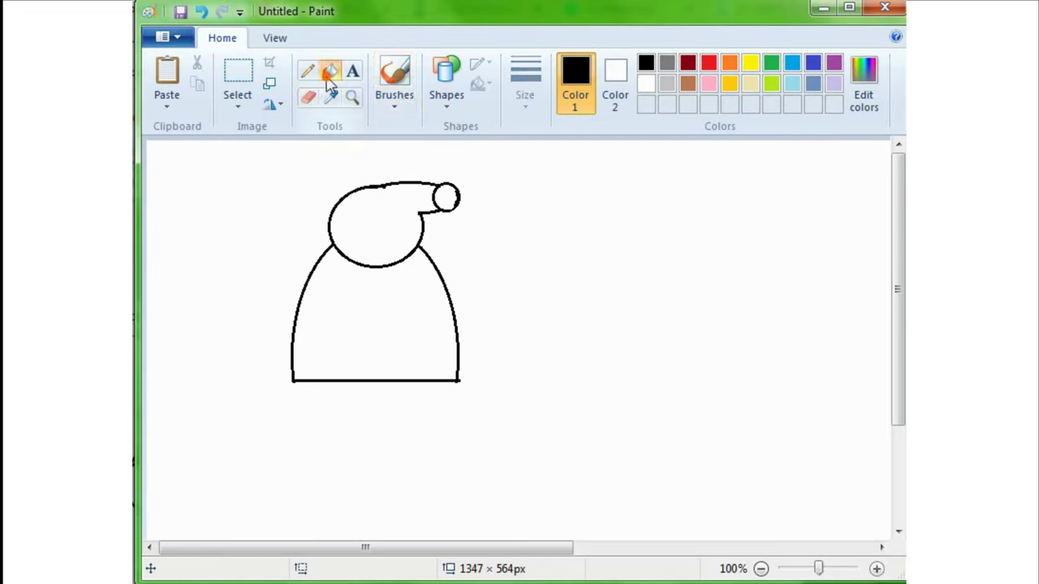
pyautogui.click(708, 83)
pyautogui.click(388, 211)
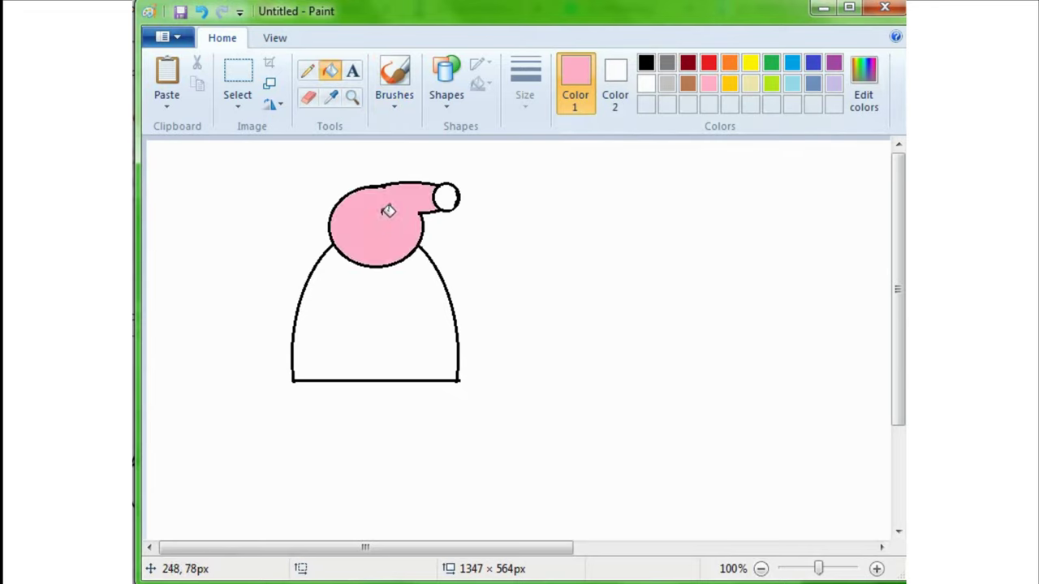
# Fill the body with red and the small circle at the snout's tip with pink
pyautogui.click(709, 63)
pyautogui.click(431, 300)
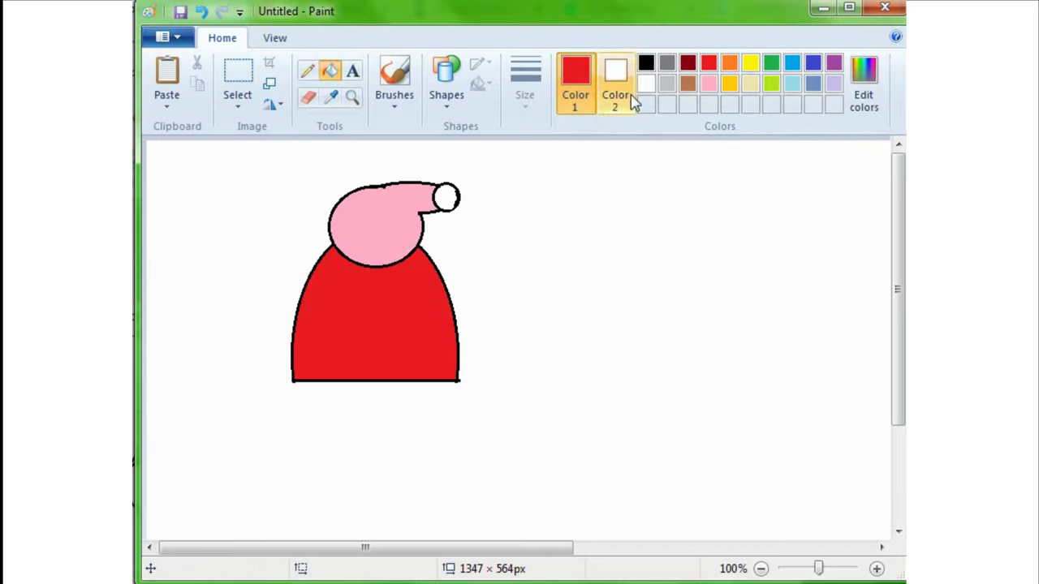
pyautogui.click(709, 82)
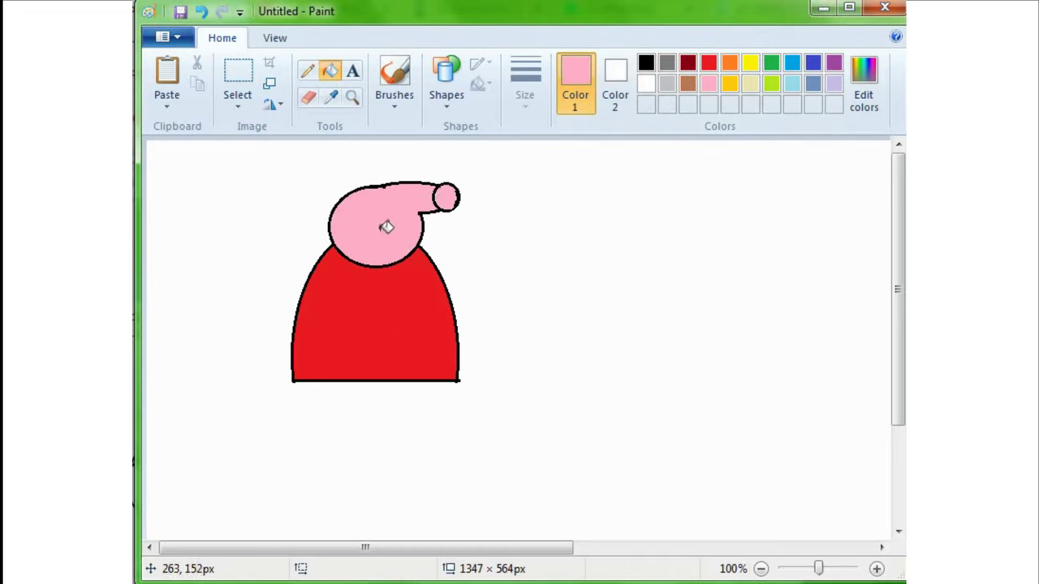
# Draw two pink-outlined leg rectangles below the body, about 15 × 67 px on the left and 23 × 69 px on the right
pyautogui.click(443, 106)
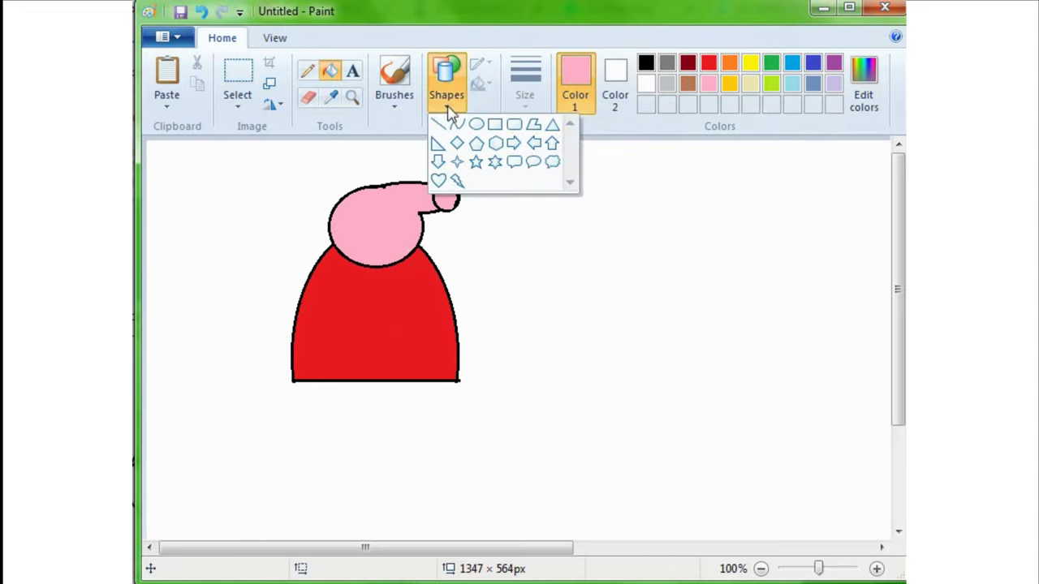
pyautogui.click(495, 127)
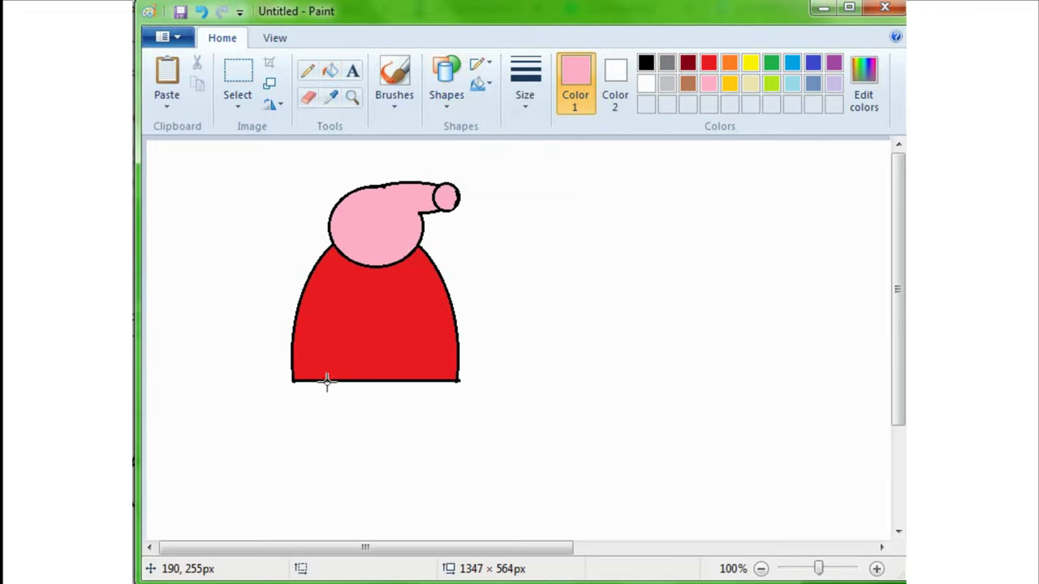
pyautogui.moveTo(331, 381); pyautogui.dragTo(344, 444)
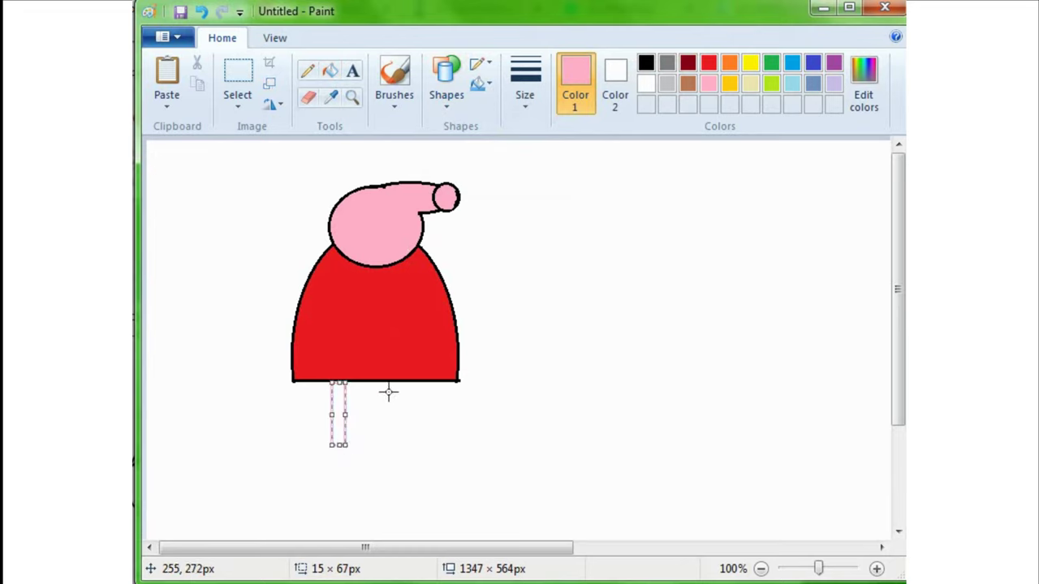
pyautogui.moveTo(388, 382); pyautogui.dragTo(409, 446)
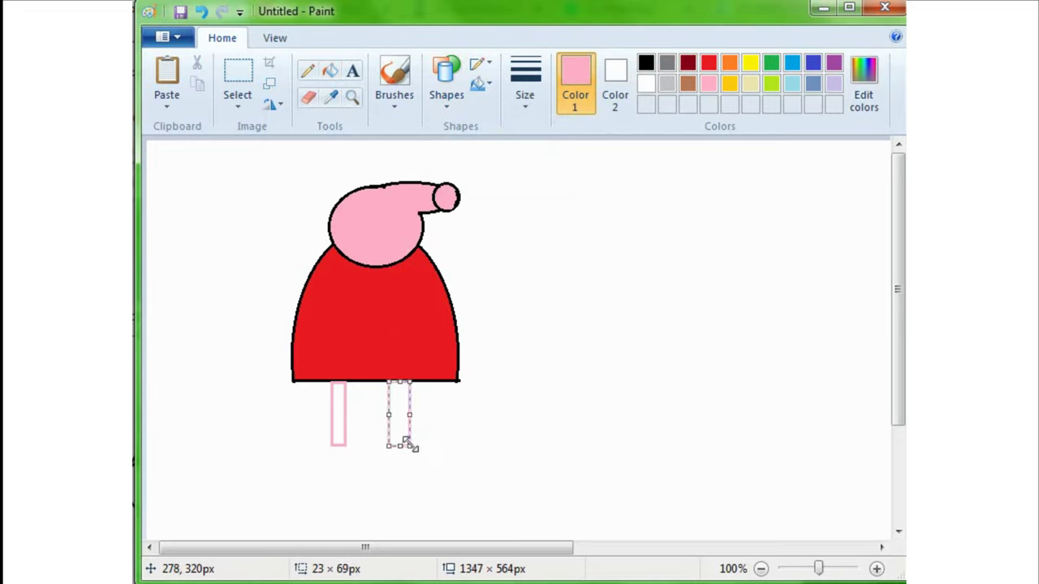
# Narrow the right leg rectangle to roughly match the left leg's width
pyautogui.moveTo(410, 445); pyautogui.dragTo(405, 444)
pyautogui.click(529, 401)
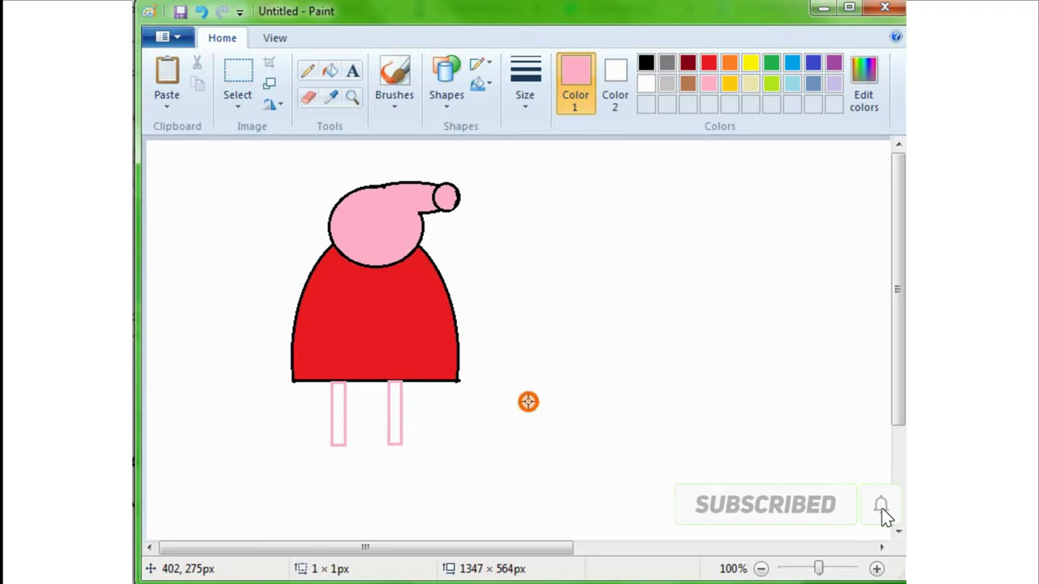
# Draw two flat black-outlined oval feet under the legs, about 39 × 9 px on the right and 41 × 9 px on the left
pyautogui.click(444, 104)
pyautogui.click(485, 127)
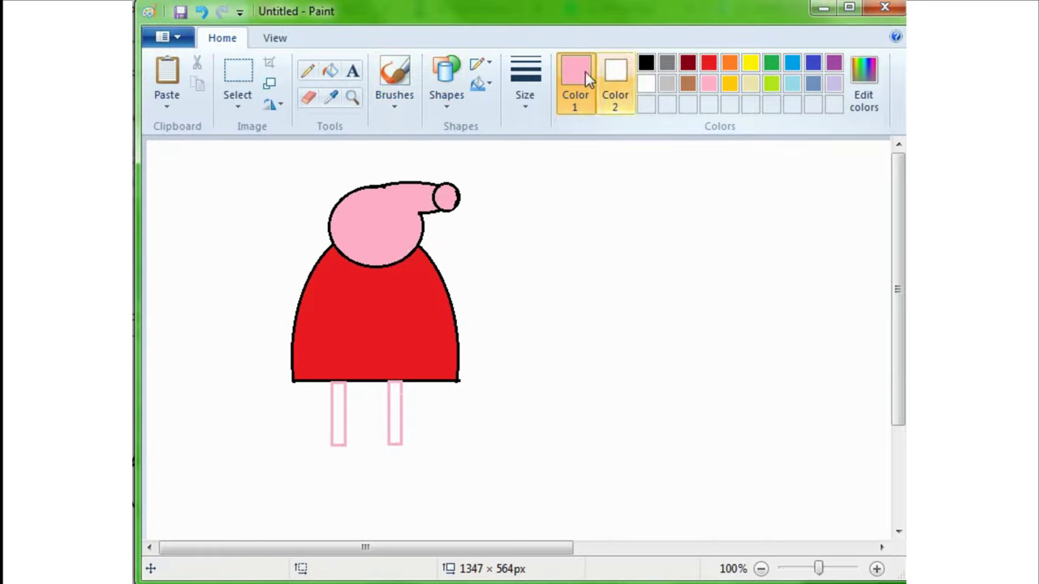
pyautogui.click(645, 64)
pyautogui.moveTo(393, 440); pyautogui.dragTo(427, 464)
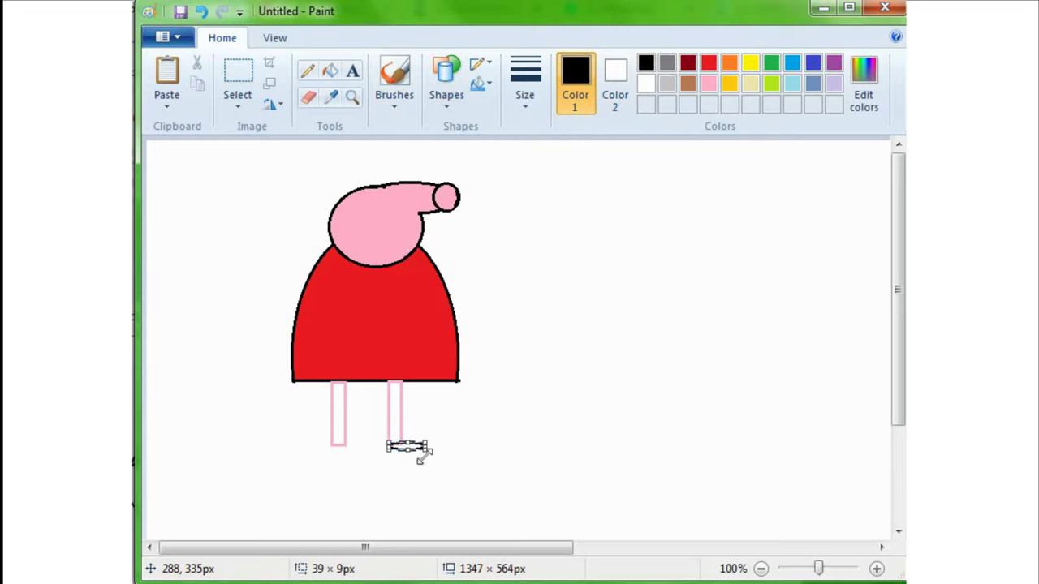
pyautogui.click(452, 451)
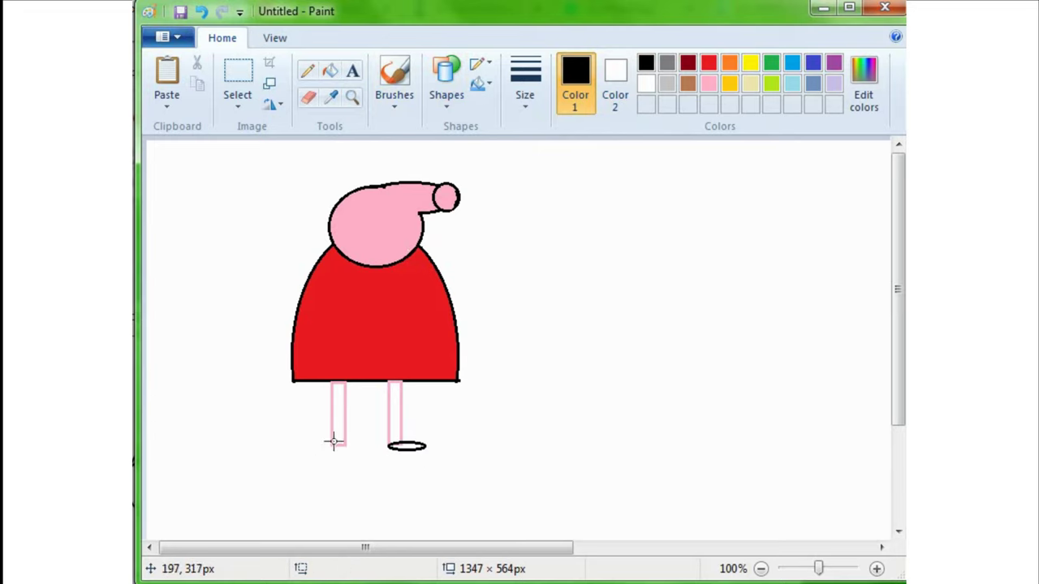
pyautogui.moveTo(333, 441); pyautogui.dragTo(367, 454)
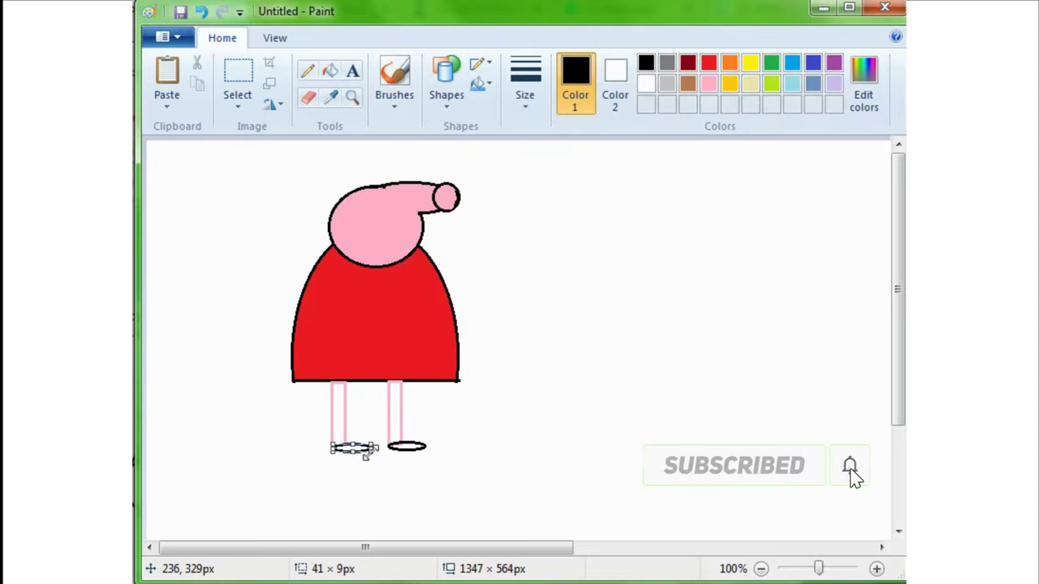
pyautogui.click(522, 417)
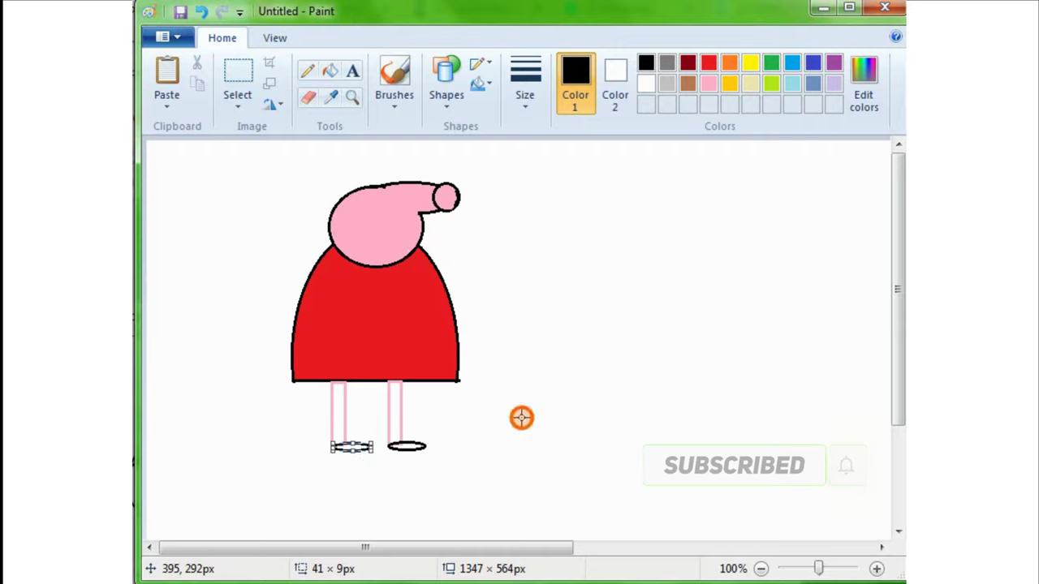
# Fill both leg rectangles with pink
pyautogui.click(329, 71)
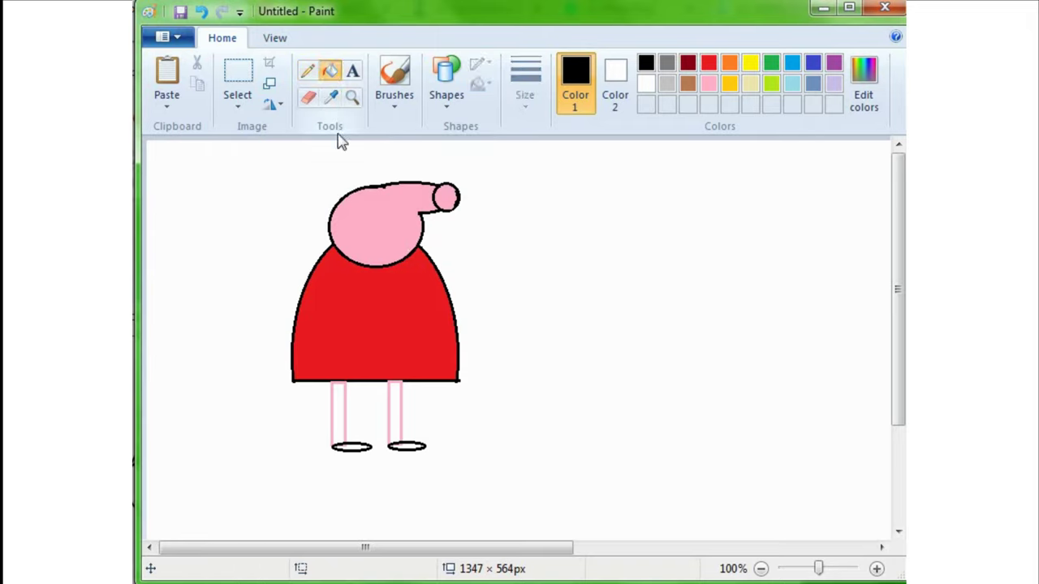
pyautogui.click(710, 83)
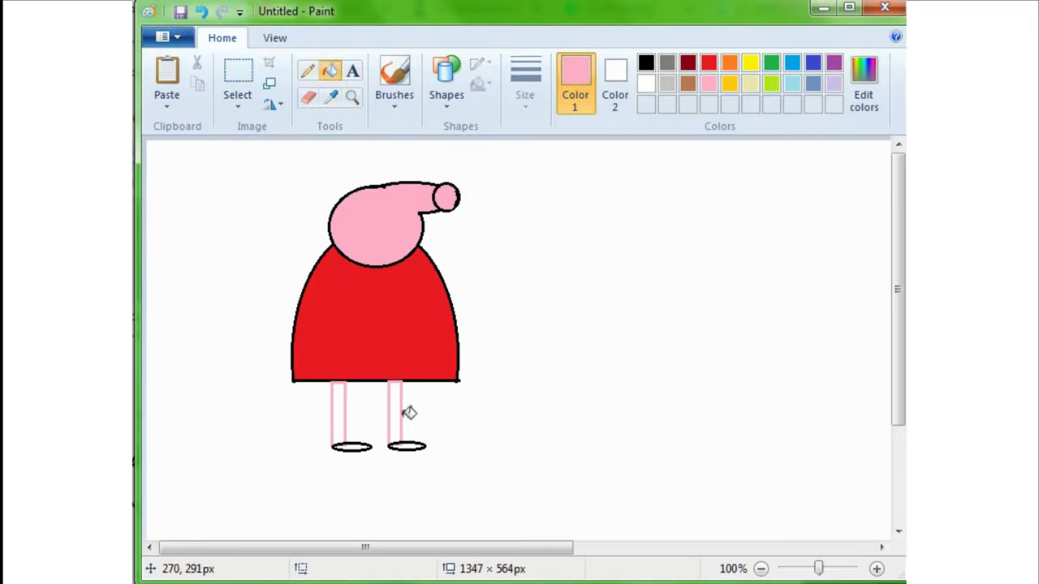
pyautogui.click(395, 414)
pyautogui.click(339, 415)
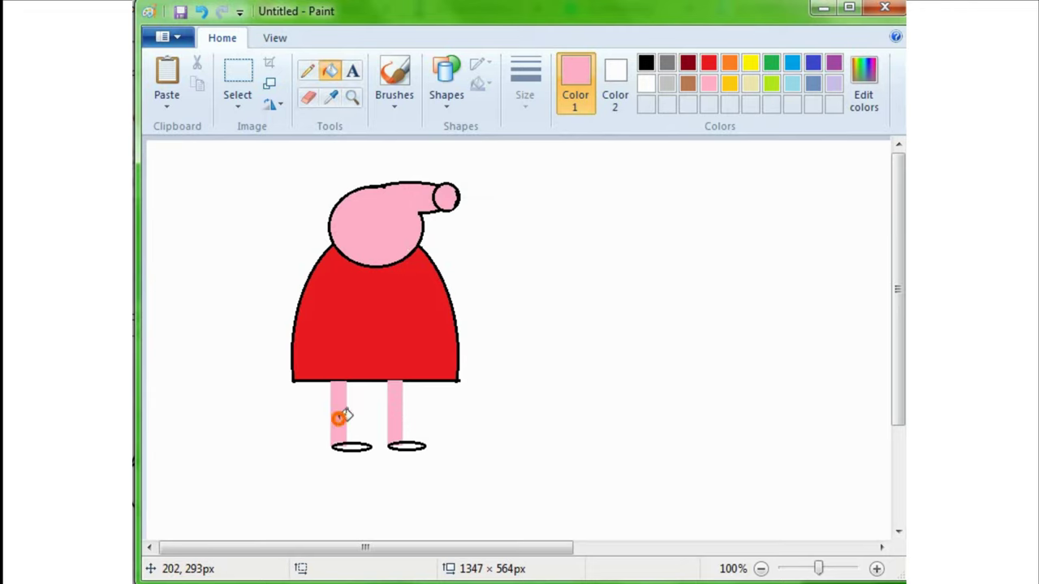
# Zoom in to 200% on the feet and try to fill the left oval foot with black
pyautogui.click(647, 63)
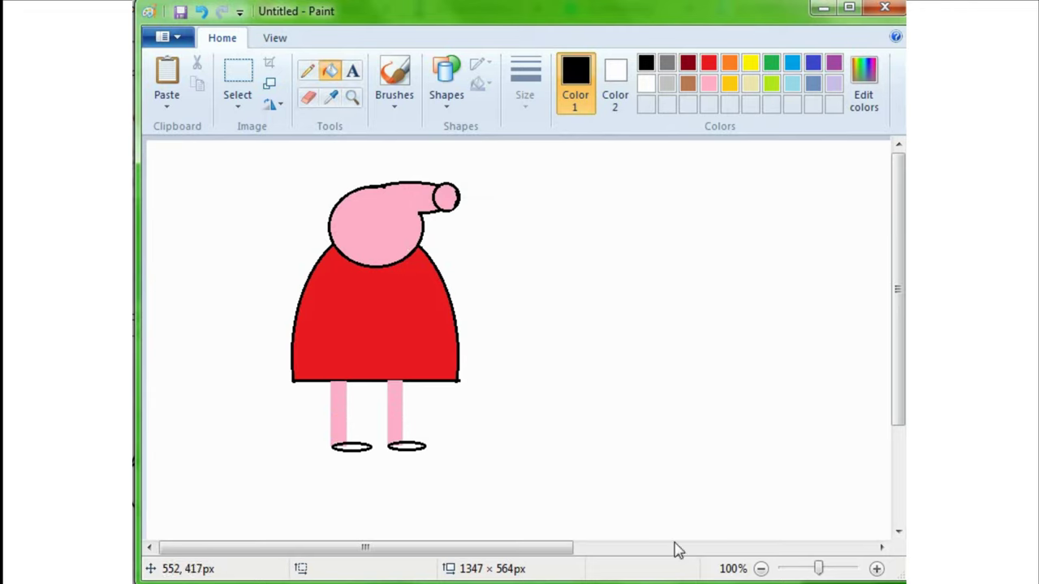
pyautogui.click(877, 570)
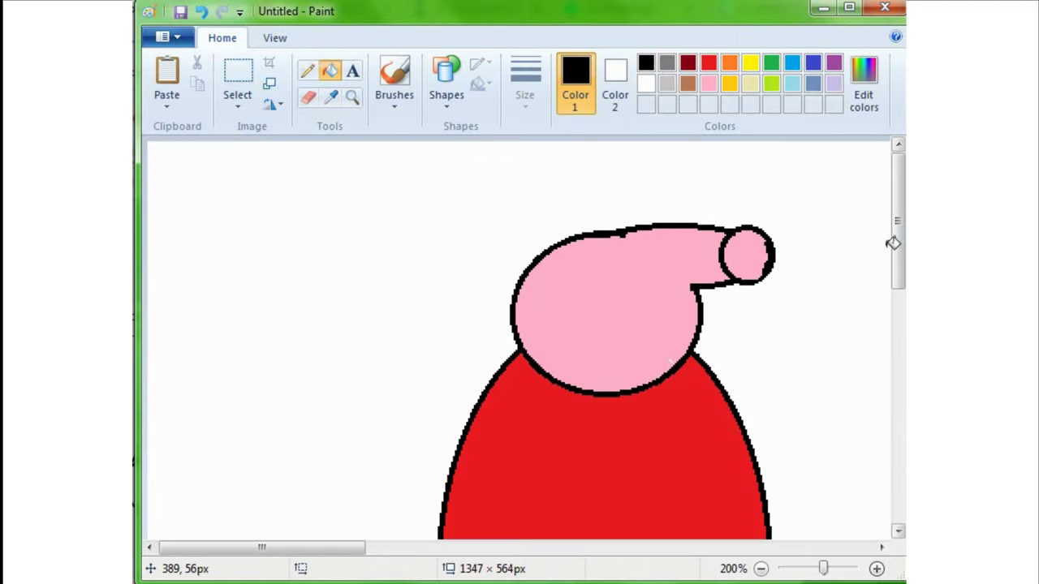
pyautogui.moveTo(895, 225); pyautogui.dragTo(895, 422)
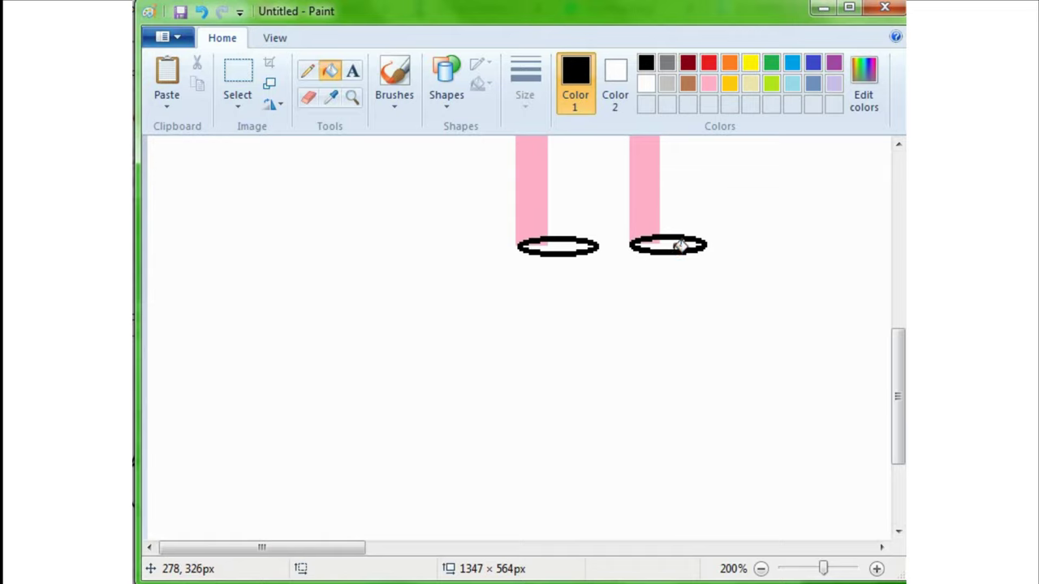
pyautogui.click(564, 251)
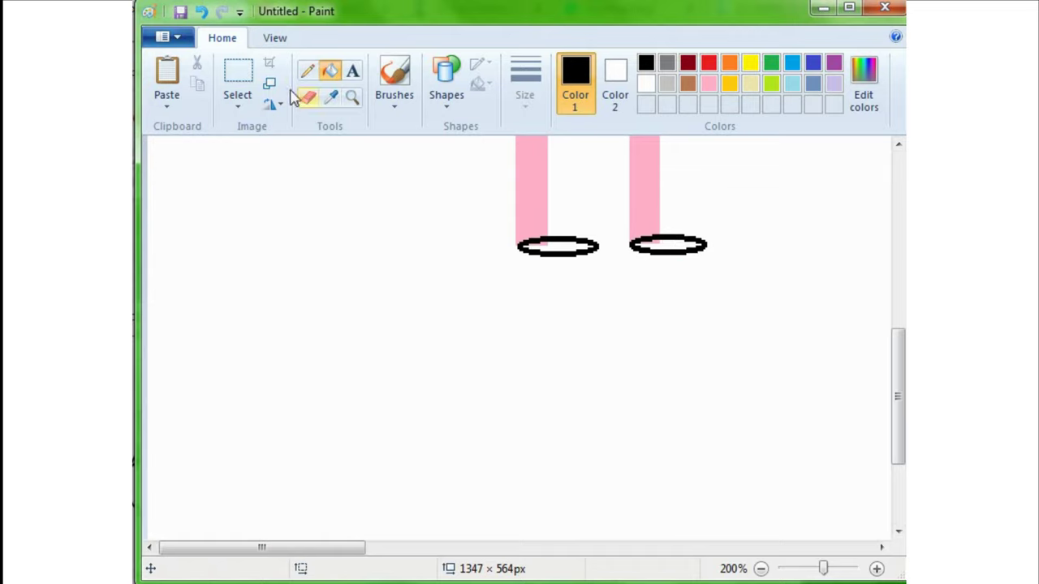
# Paint the inside of both oval feet solid black with the standard brush, and return to 100% zoom
pyautogui.click(308, 72)
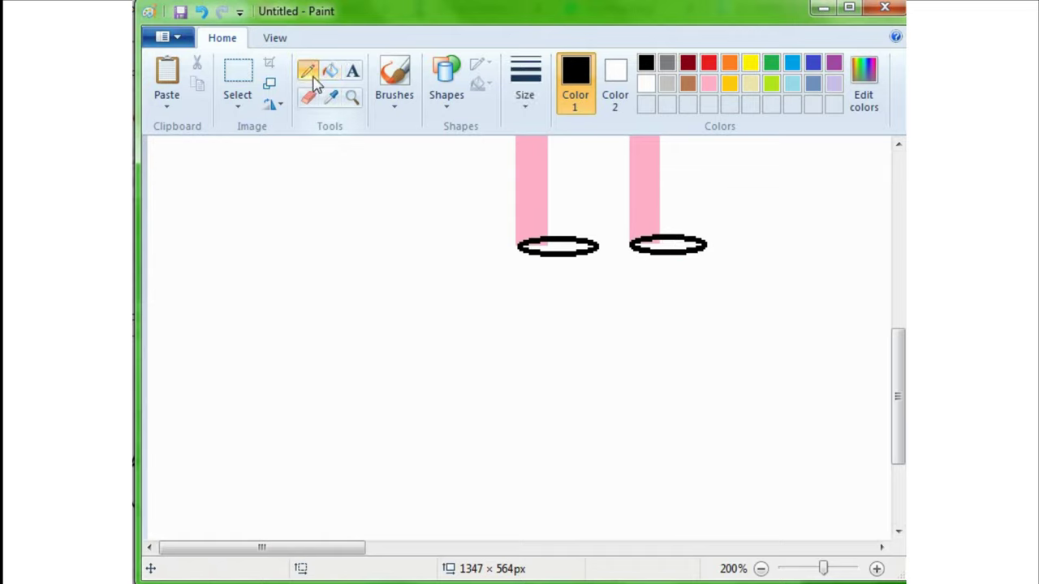
pyautogui.click(449, 100)
pyautogui.click(395, 105)
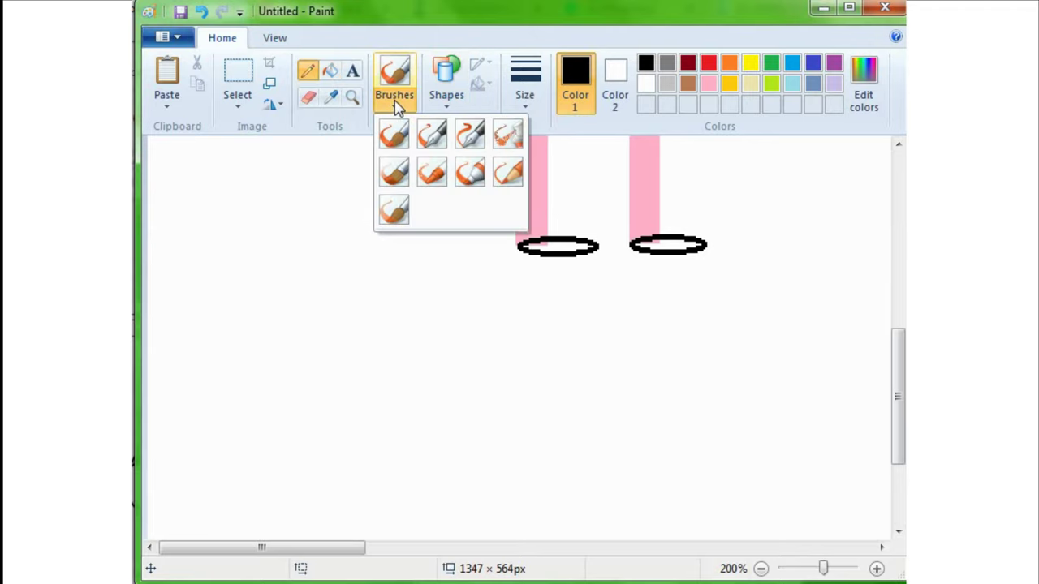
pyautogui.click(392, 136)
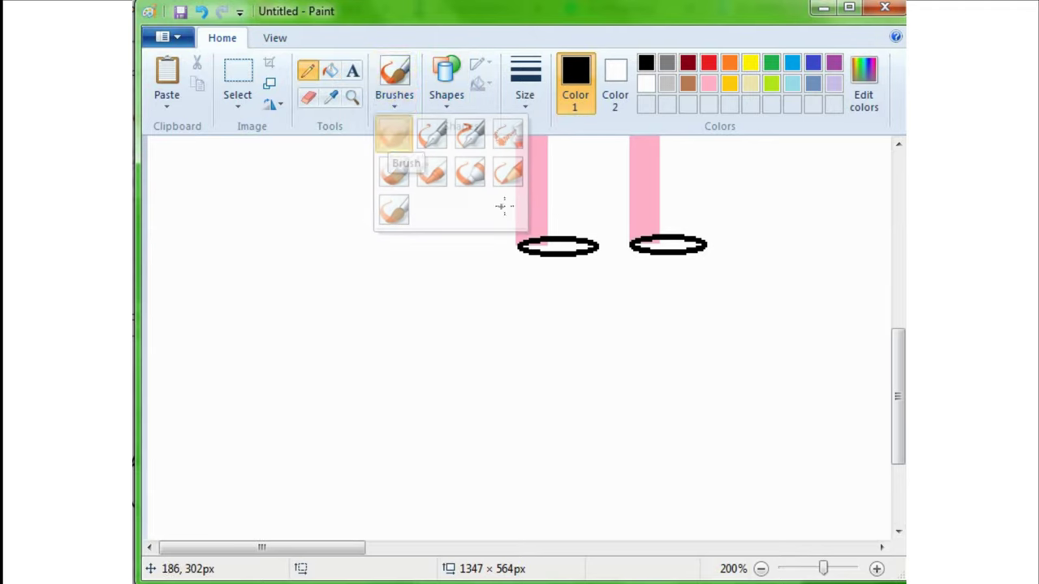
pyautogui.moveTo(558, 246); pyautogui.dragTo(567, 246)
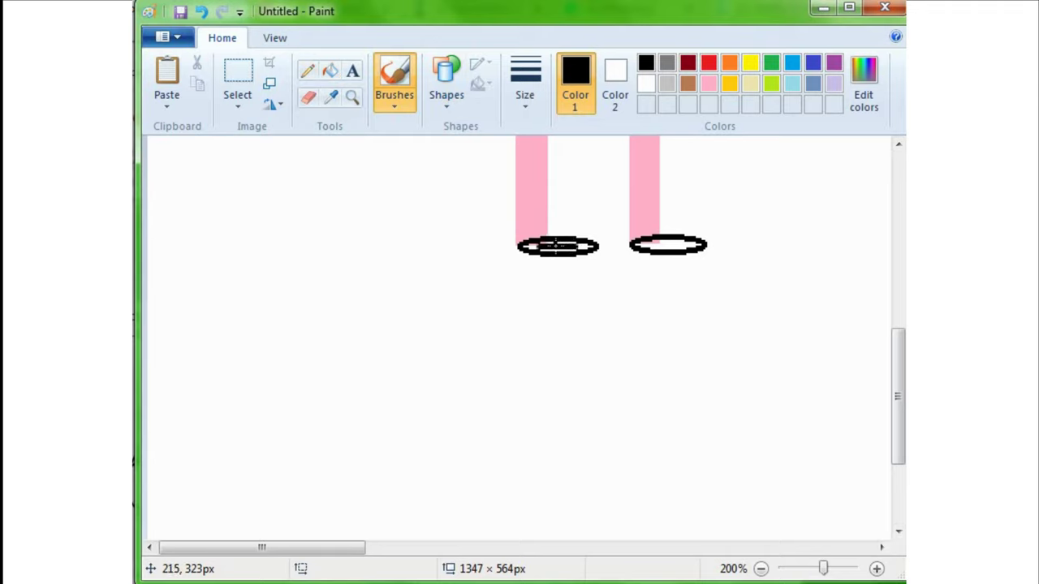
pyautogui.moveTo(555, 247); pyautogui.dragTo(571, 246)
pyautogui.click(580, 247)
pyautogui.click(585, 248)
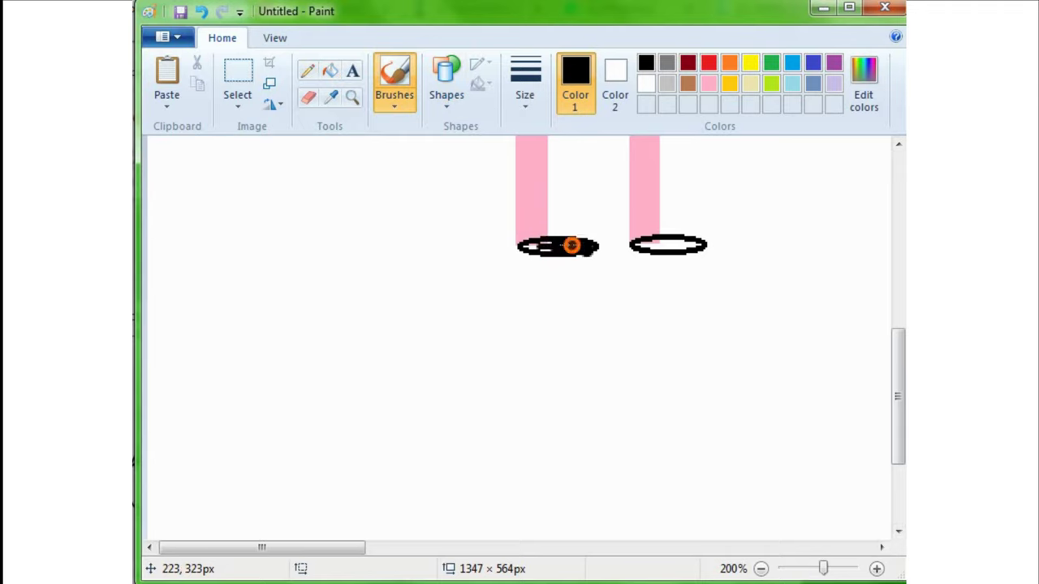
pyautogui.moveTo(572, 246); pyautogui.dragTo(546, 248)
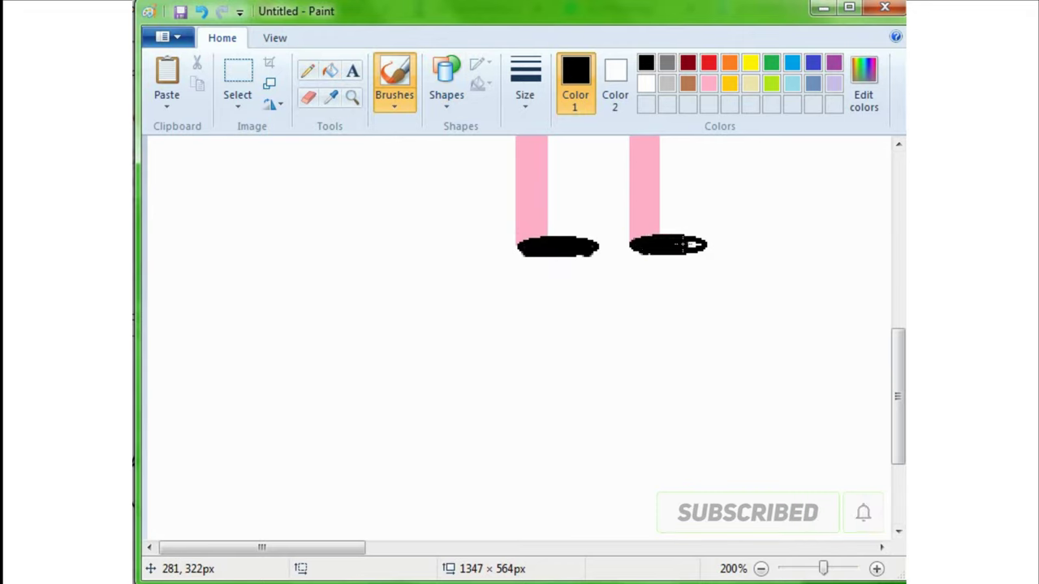
pyautogui.moveTo(674, 244); pyautogui.dragTo(691, 247)
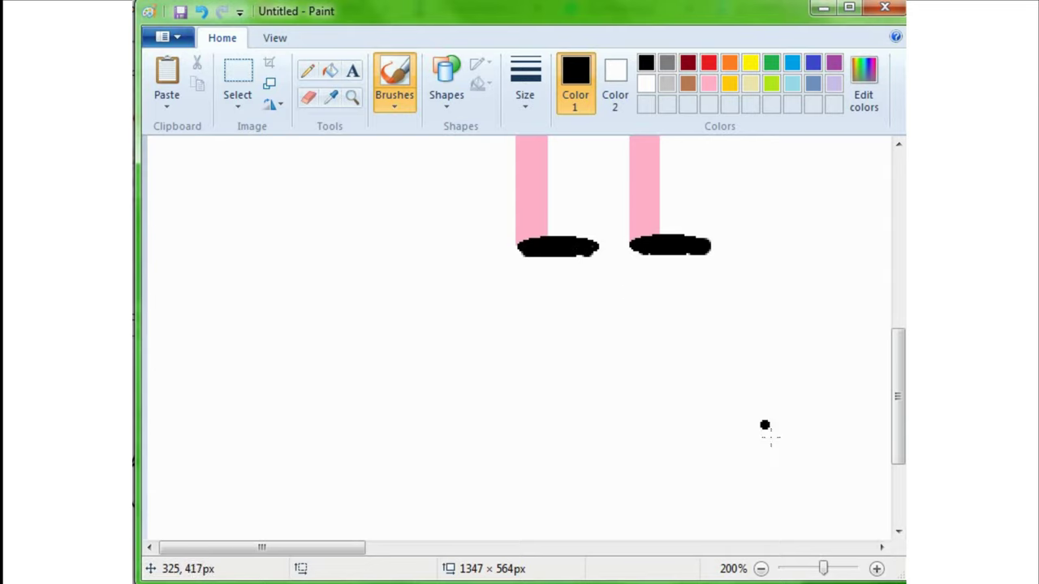
pyautogui.click(761, 568)
pyautogui.click(761, 568)
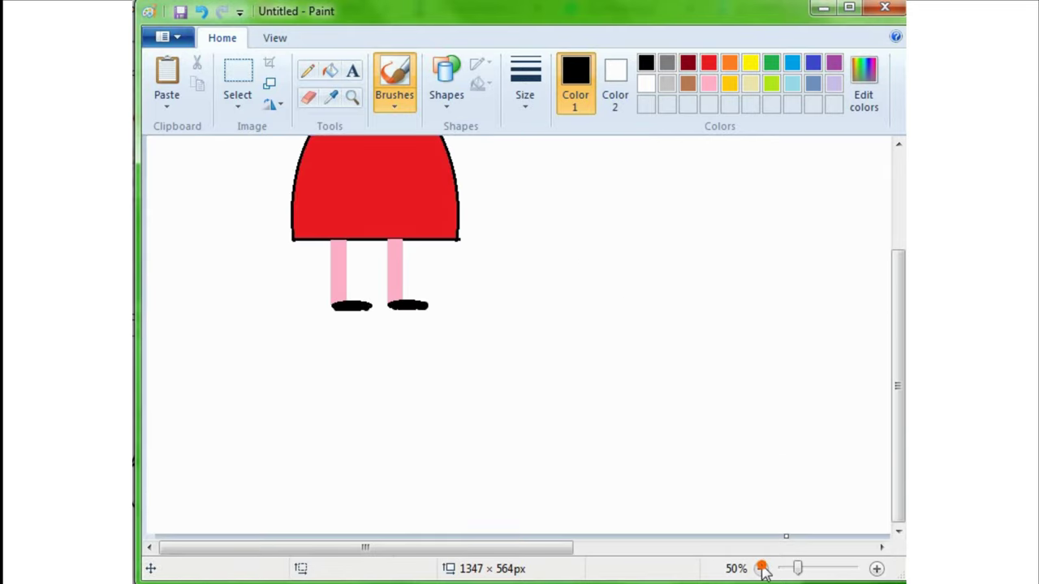
pyautogui.click(876, 569)
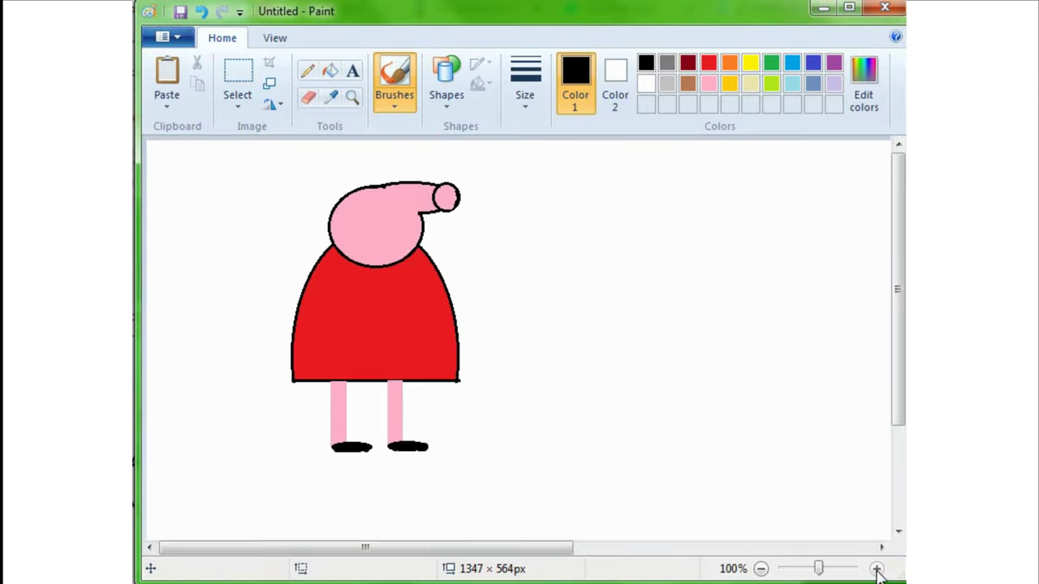
# Try small black pencil dots on the blank canvas beside the character and undo them
pyautogui.click(681, 325)
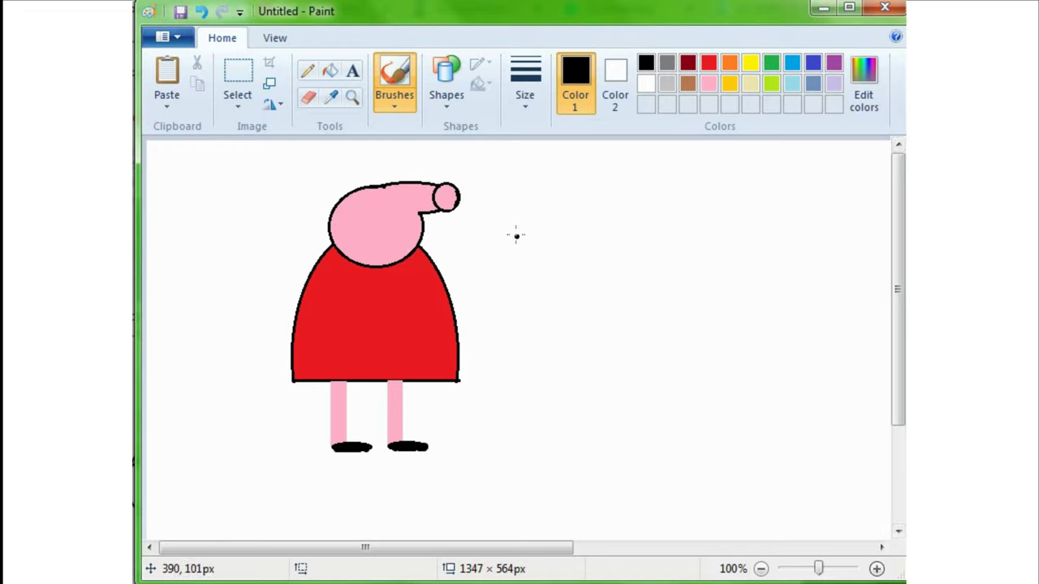
pyautogui.click(309, 72)
pyautogui.click(587, 264)
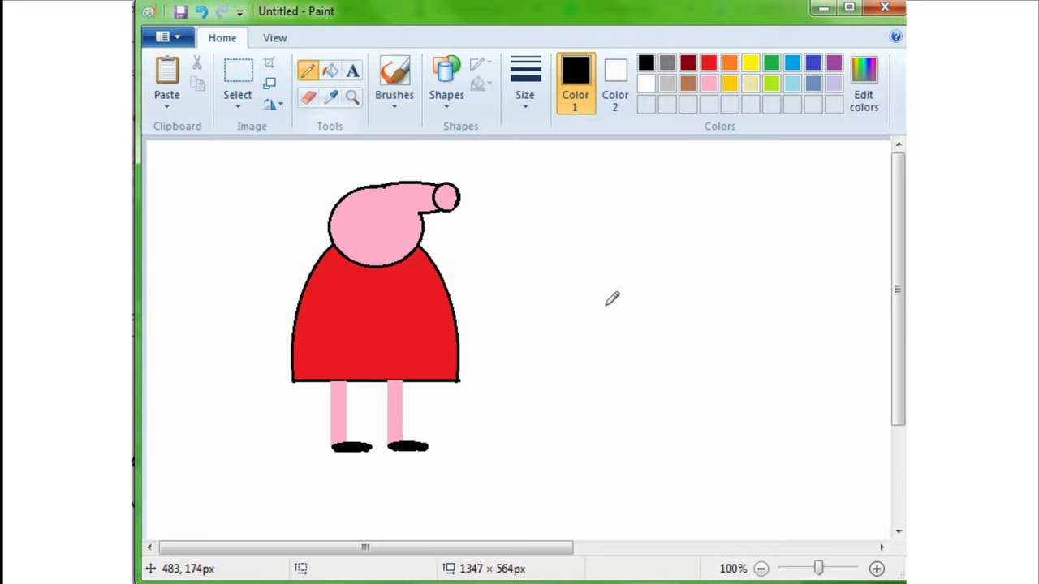
pyautogui.click(633, 278)
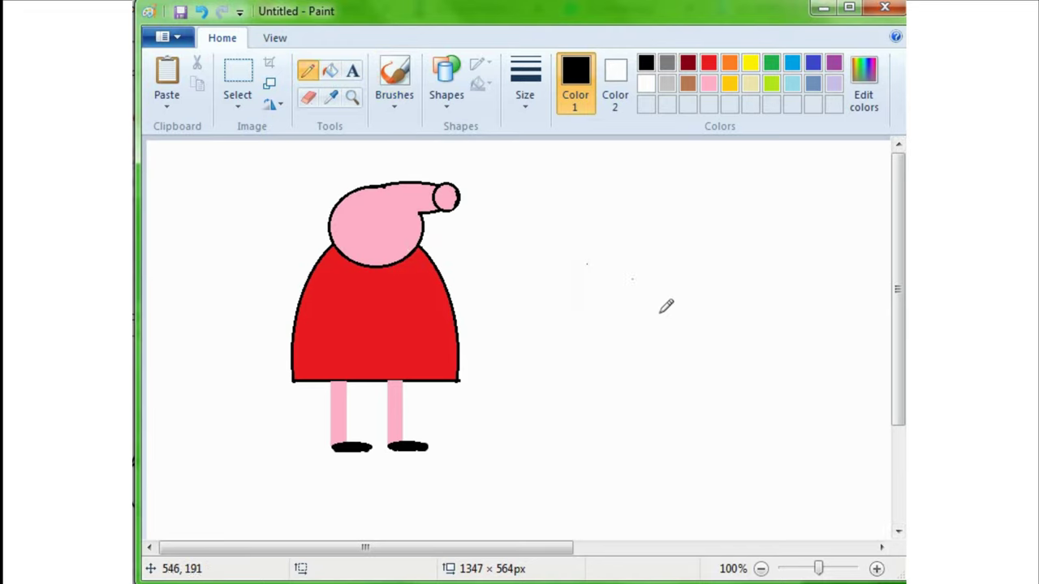
pyautogui.hotkey('ctrl', 'z')
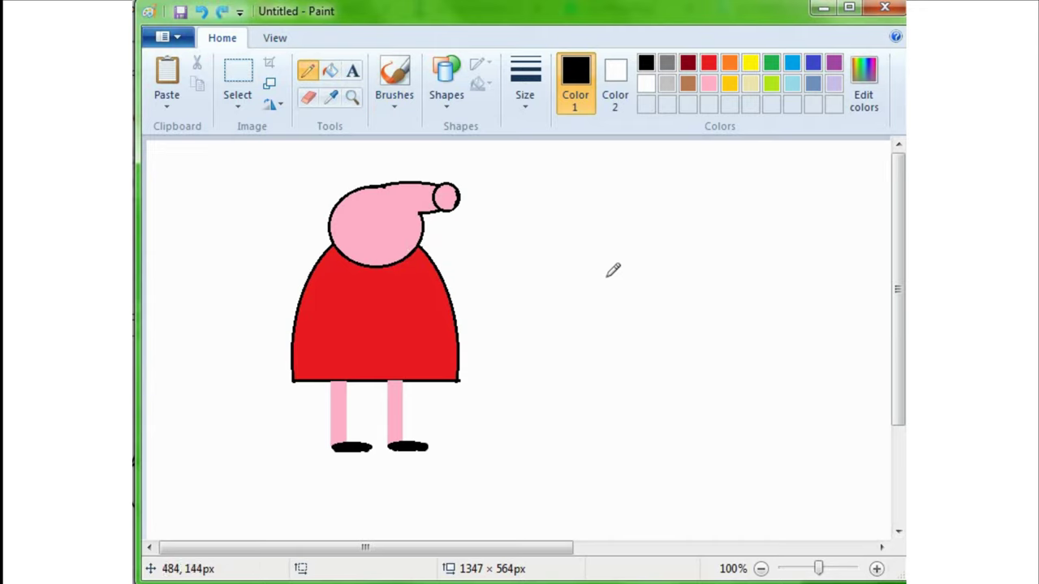
# Test two thicker black pencil dots on the blank canvas, and add two nostril dots inside the snout's tip circle
pyautogui.click(605, 277)
pyautogui.click(691, 259)
pyautogui.click(443, 201)
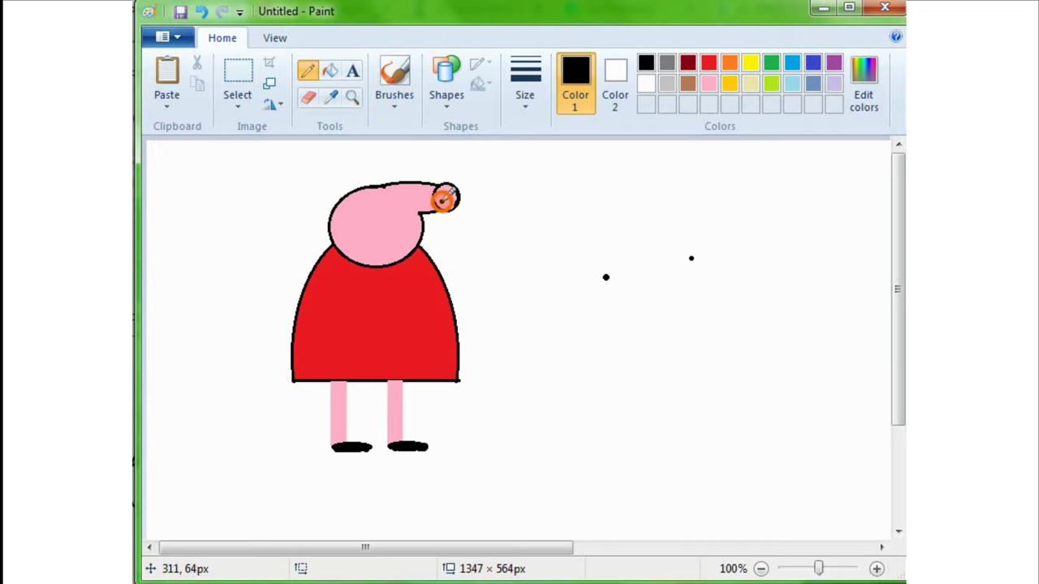
pyautogui.click(450, 200)
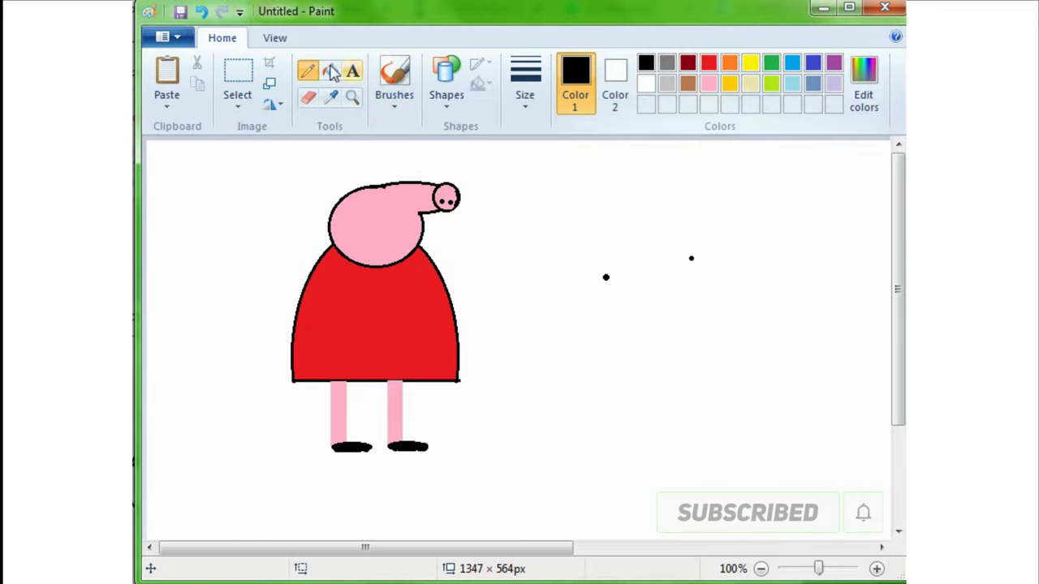
# Draw two small black-outlined oval ears on top of the head, about 10 × 14 px and 11 × 13 px
pyautogui.click(446, 106)
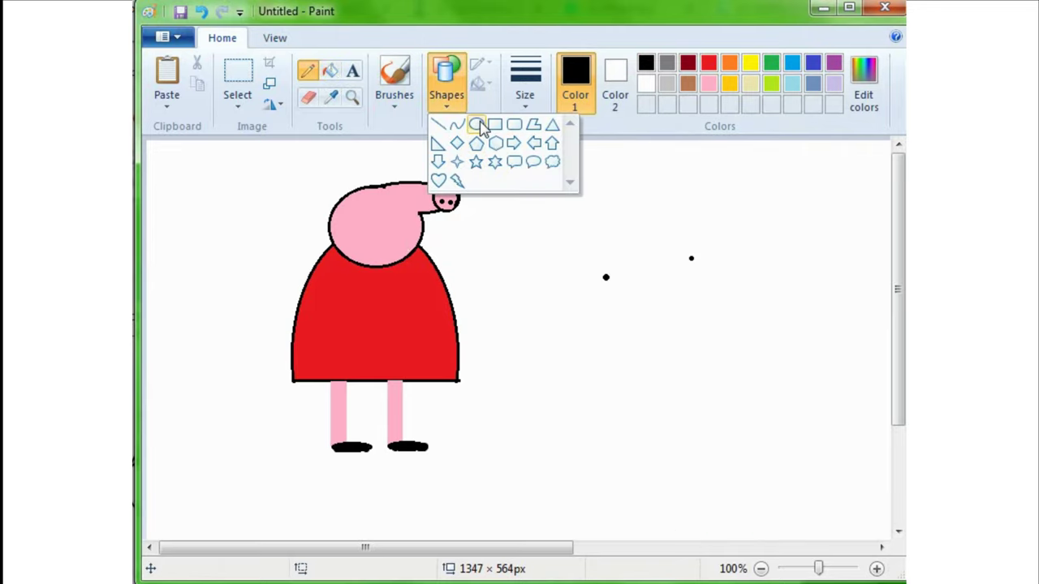
pyautogui.click(475, 123)
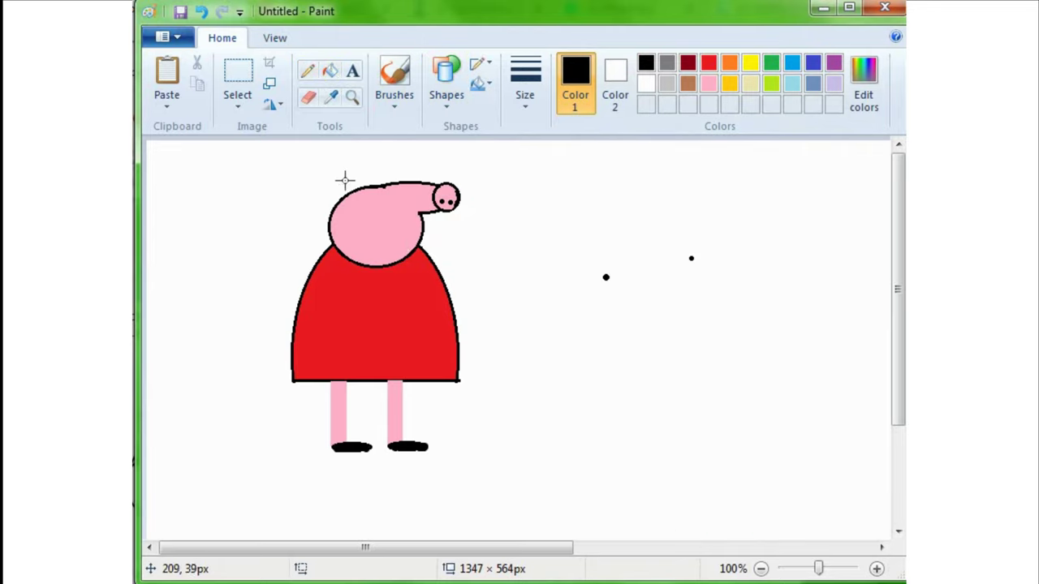
pyautogui.moveTo(345, 181); pyautogui.dragTo(352, 191)
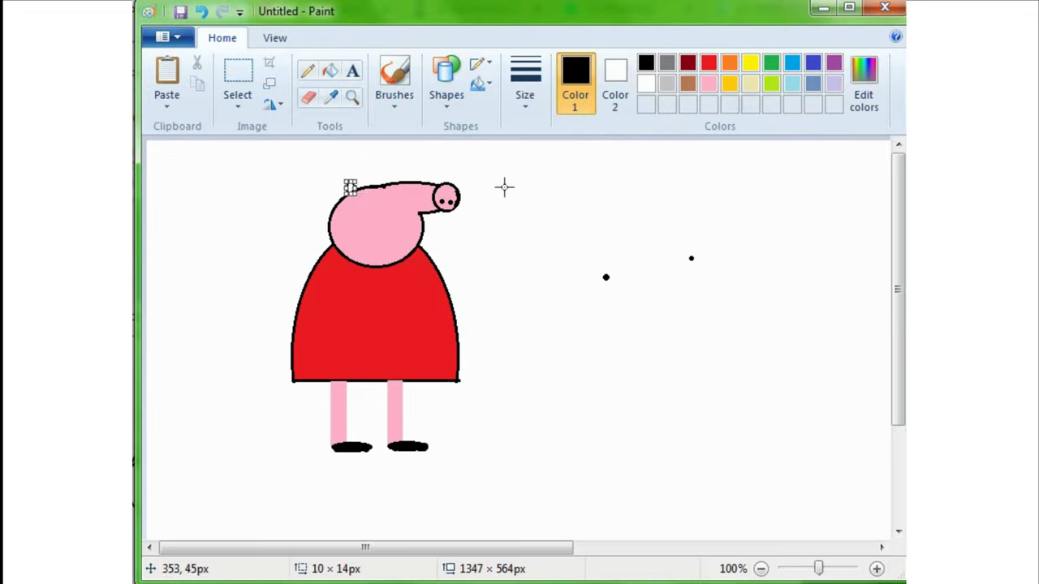
pyautogui.click(552, 197)
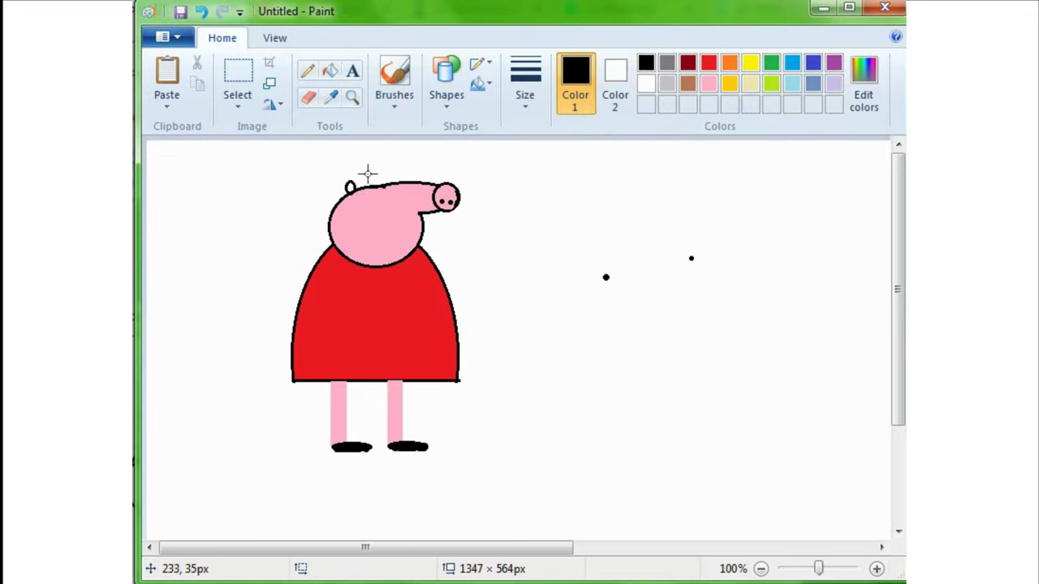
pyautogui.moveTo(365, 175); pyautogui.dragTo(373, 185)
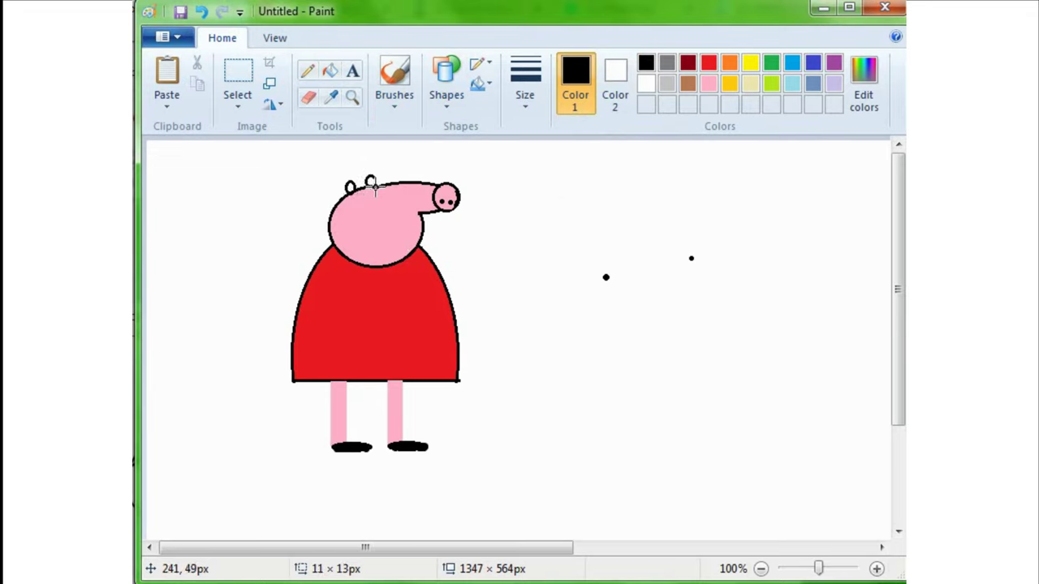
pyautogui.click(670, 229)
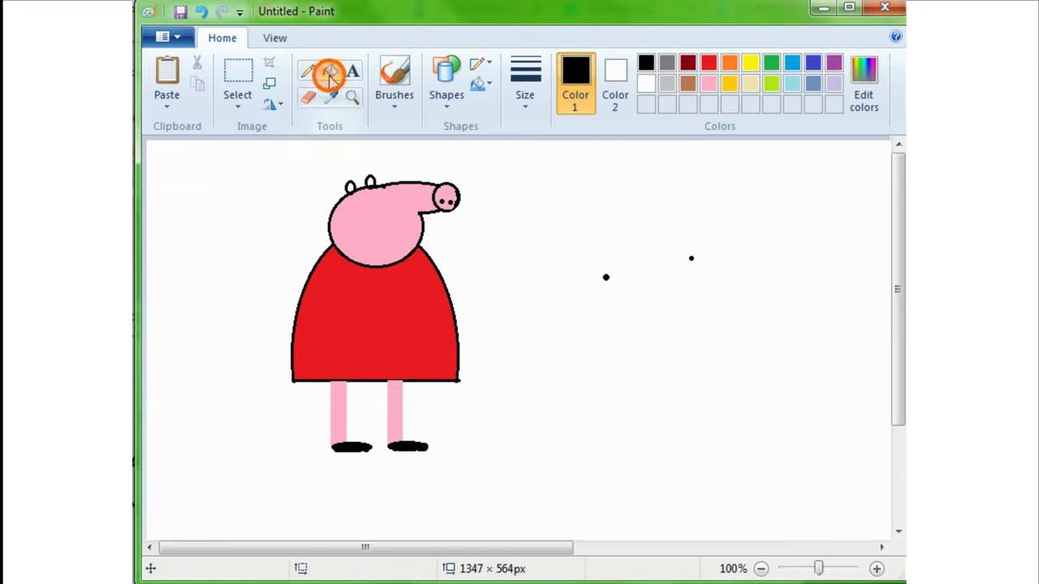
# Fill both small ears on top of the head with light pink, undoing fills that hit the black outlines
pyautogui.click(329, 71)
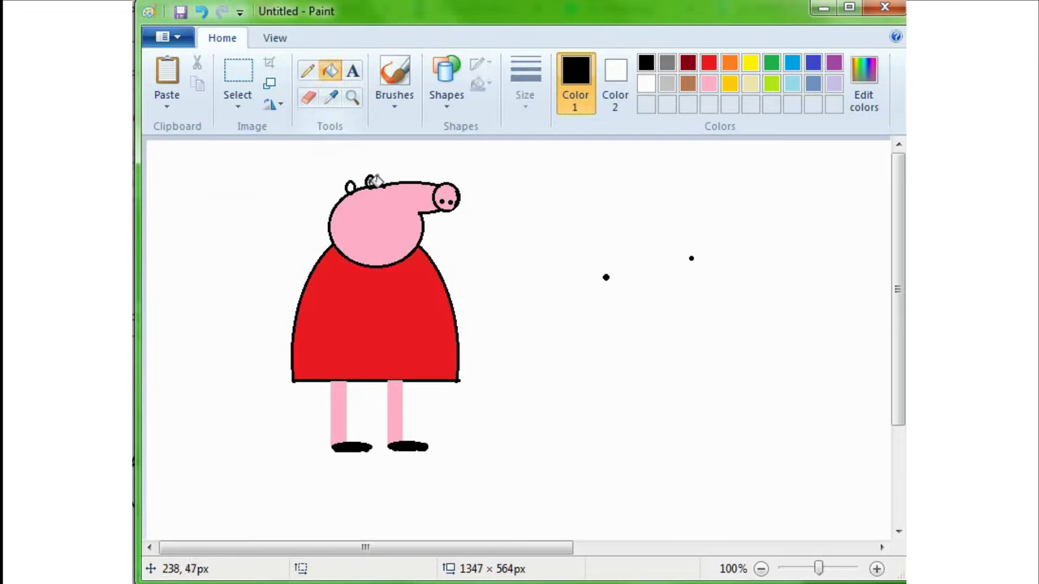
pyautogui.click(709, 82)
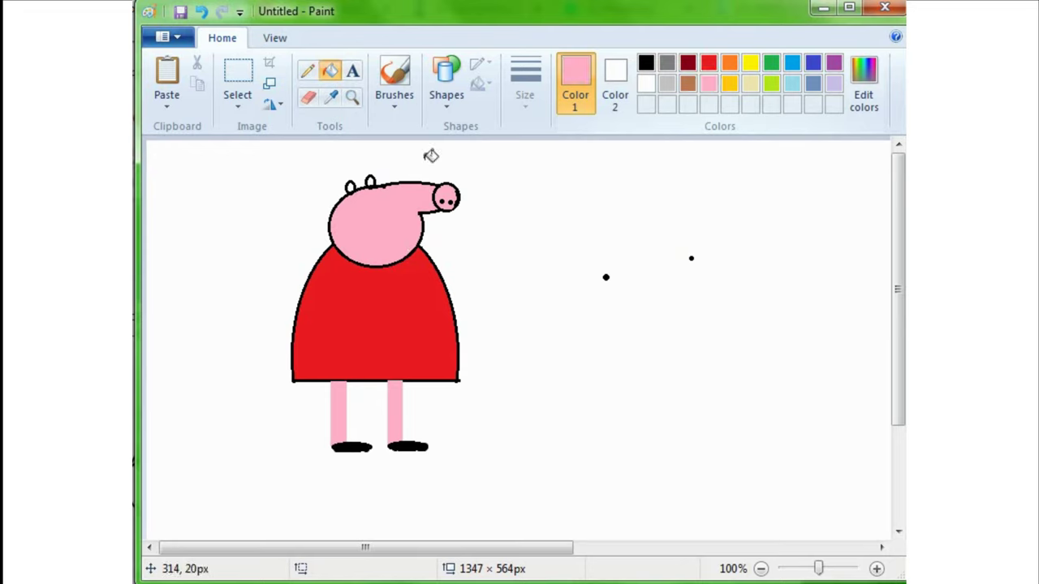
pyautogui.click(361, 186)
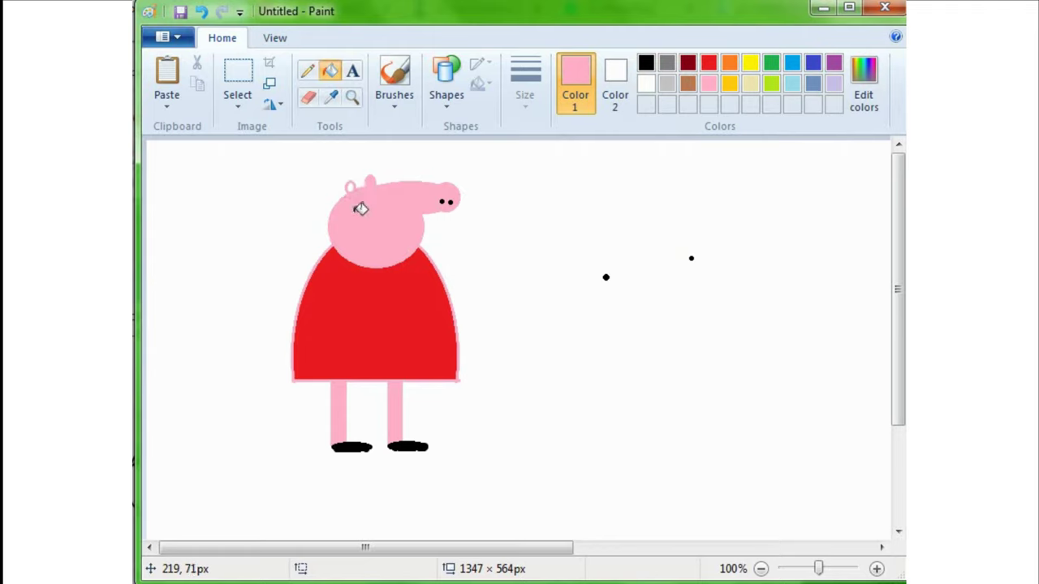
pyautogui.hotkey('ctrl', 'z')
pyautogui.click(354, 187)
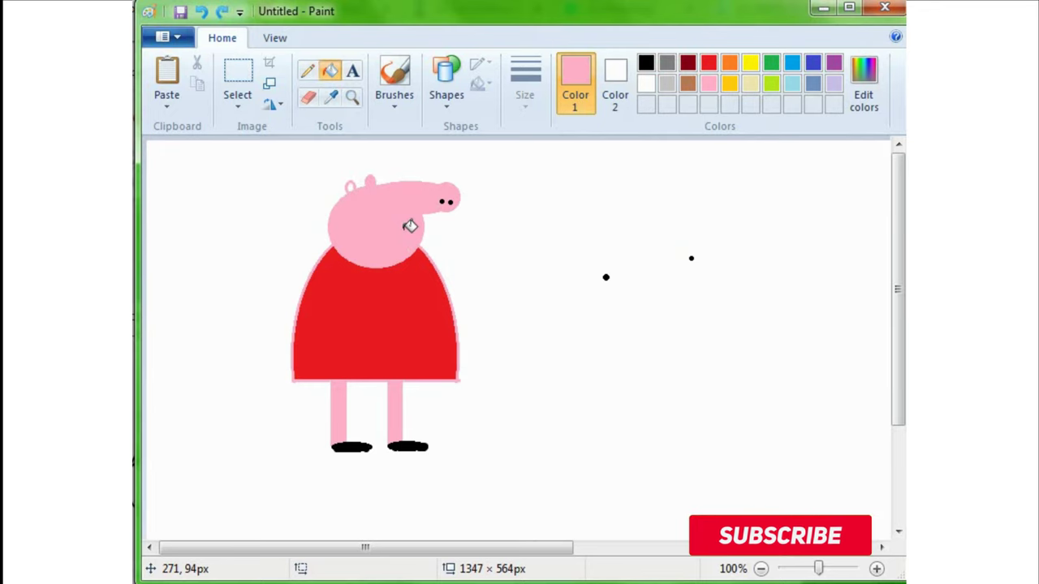
pyautogui.hotkey('ctrl', 'z')
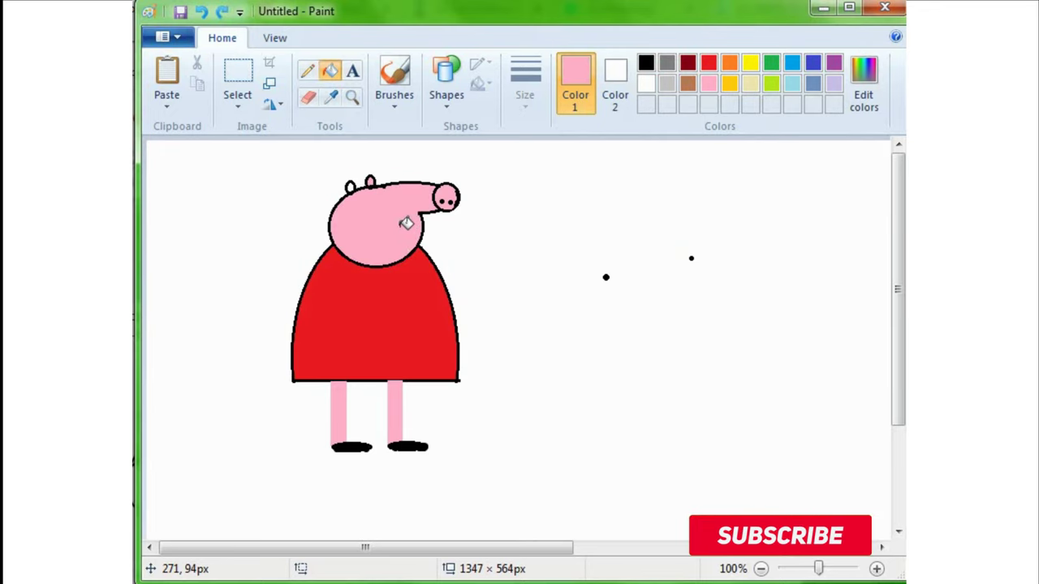
pyautogui.click(358, 187)
pyautogui.hotkey('ctrl', 'z')
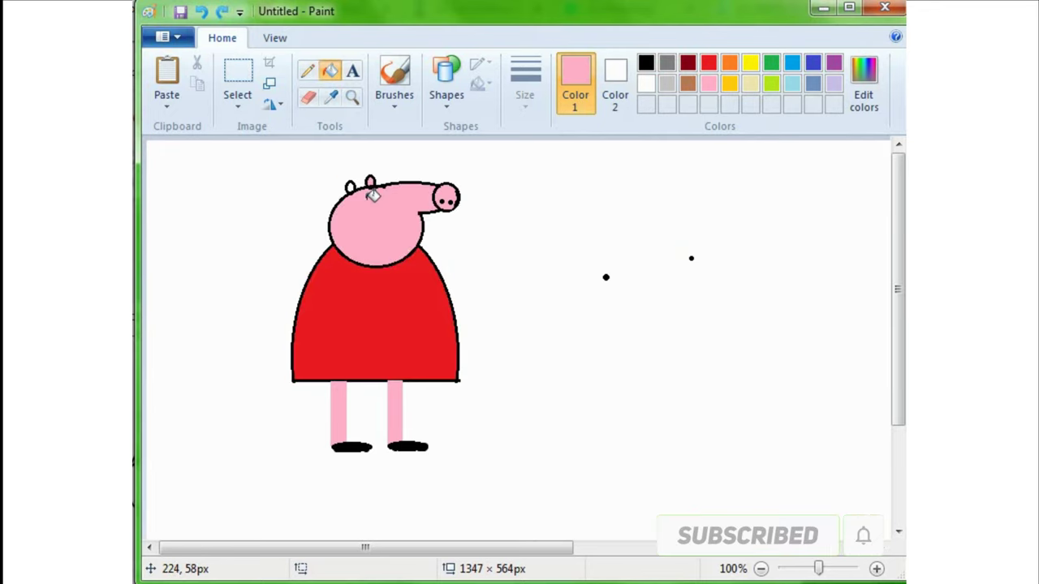
pyautogui.click(877, 569)
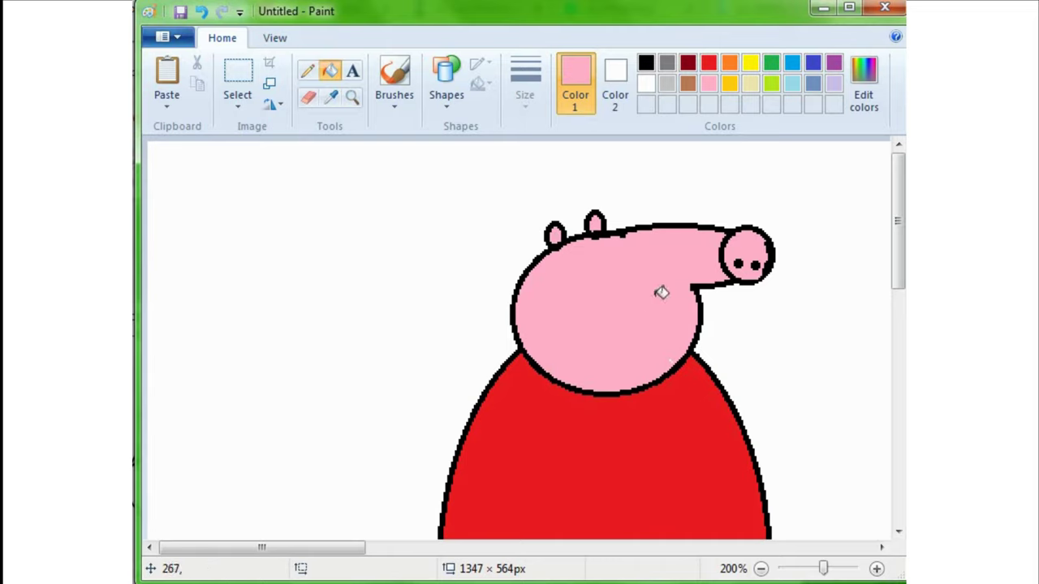
pyautogui.click(762, 569)
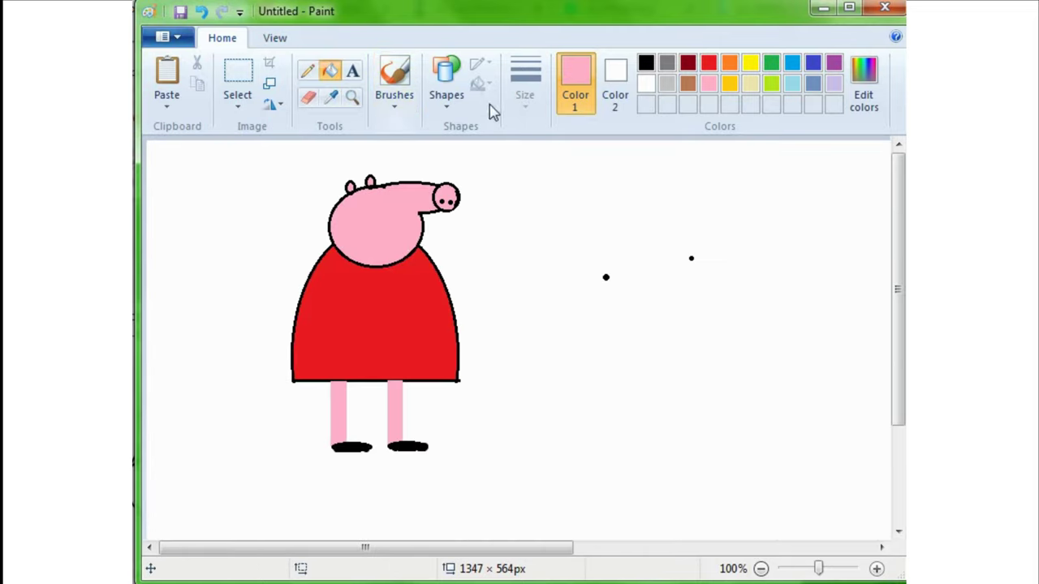
# Draw a black-outlined circle of about 17 × 17 px on the head near the snout as the first eye
pyautogui.click(453, 100)
pyautogui.click(478, 126)
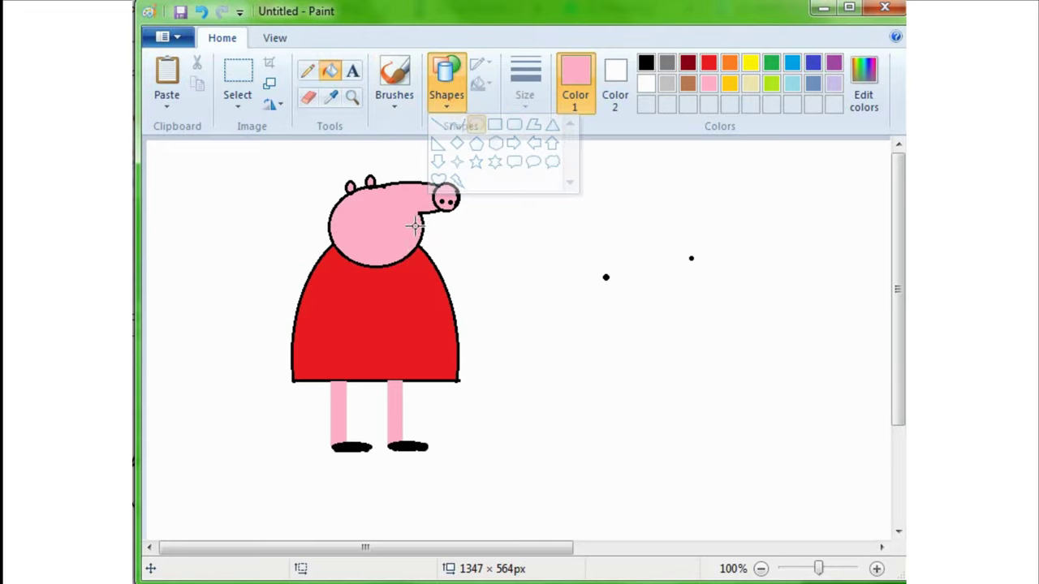
pyautogui.moveTo(384, 202); pyautogui.dragTo(401, 221)
pyautogui.click(645, 63)
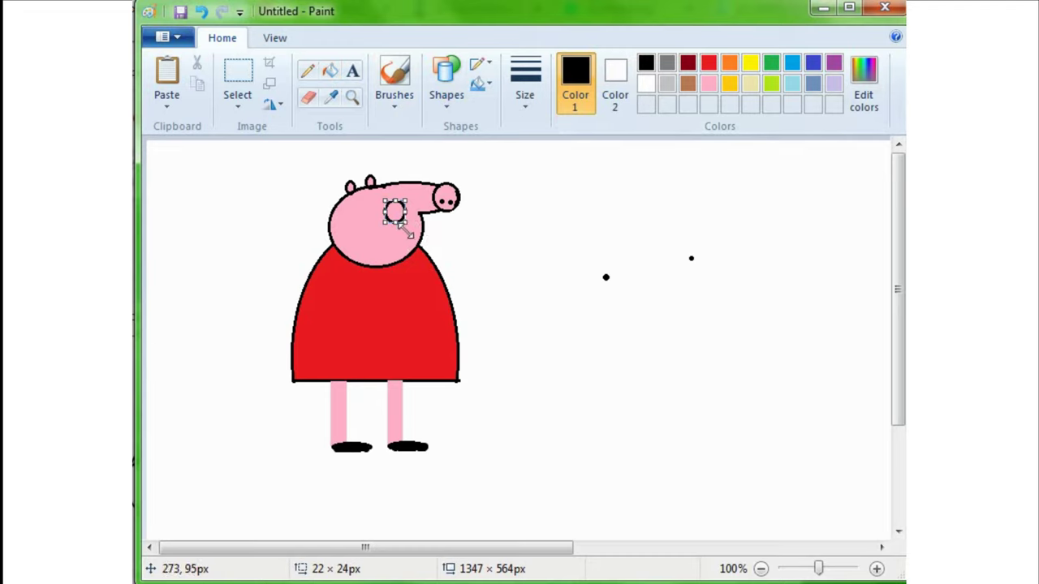
pyautogui.moveTo(404, 229); pyautogui.dragTo(406, 220)
pyautogui.click(877, 569)
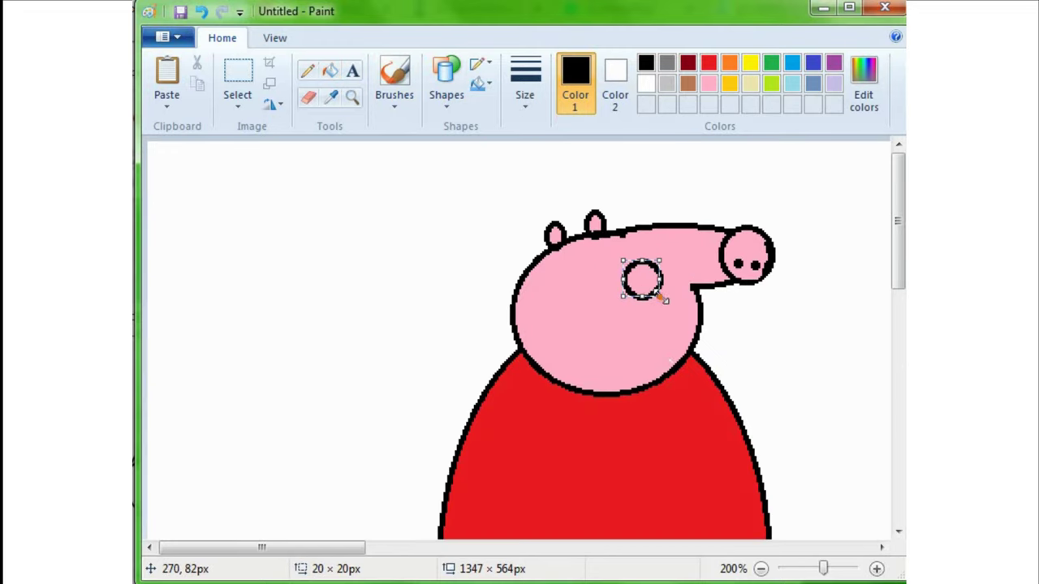
pyautogui.moveTo(664, 299); pyautogui.dragTo(659, 294)
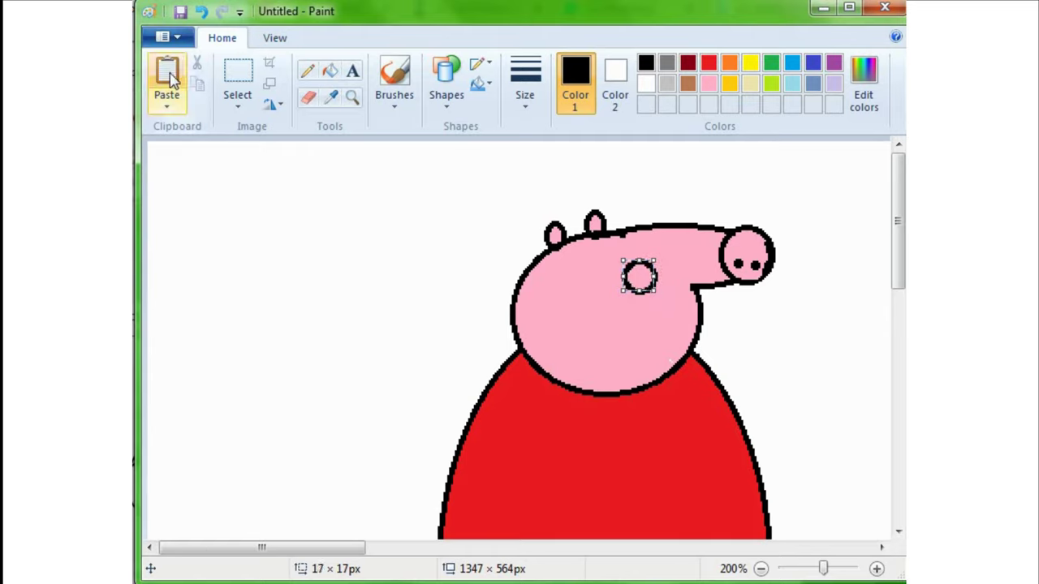
pyautogui.click(794, 273)
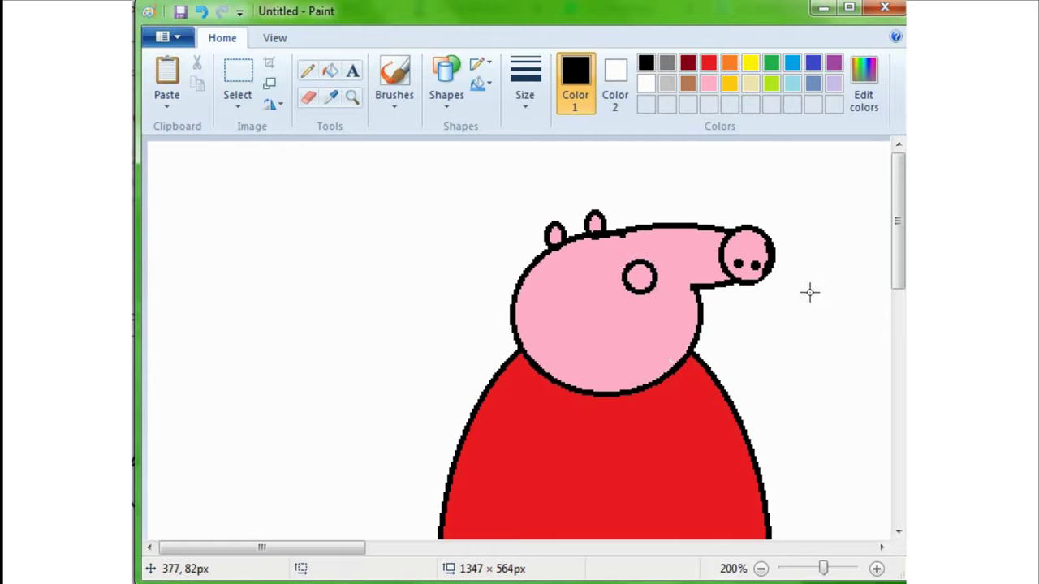
# Copy the eye circle with a transparent rectangular selection and place the copy slightly lower, toward the back of the head
pyautogui.click(237, 96)
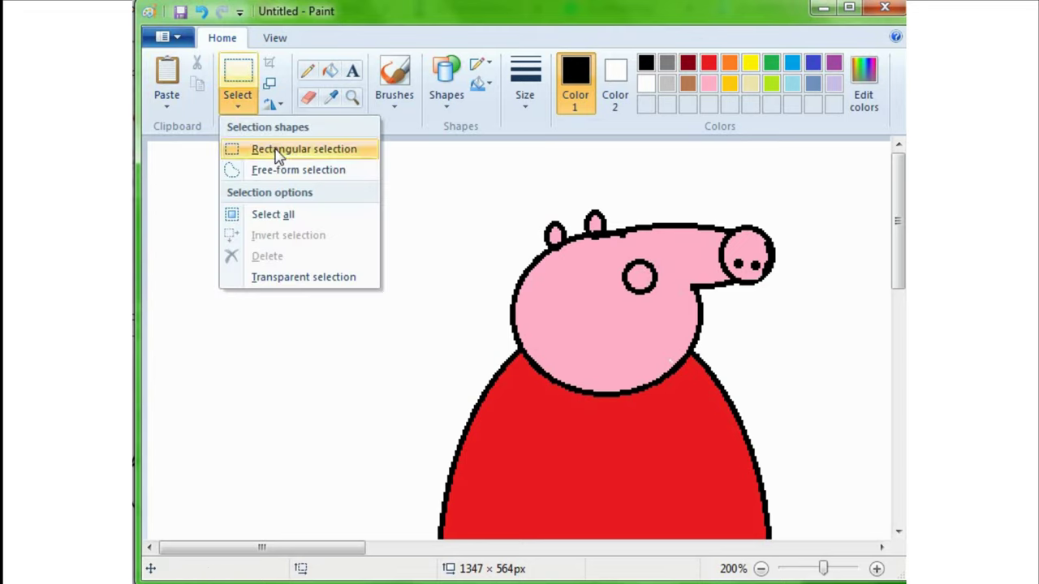
pyautogui.click(281, 277)
pyautogui.click(241, 92)
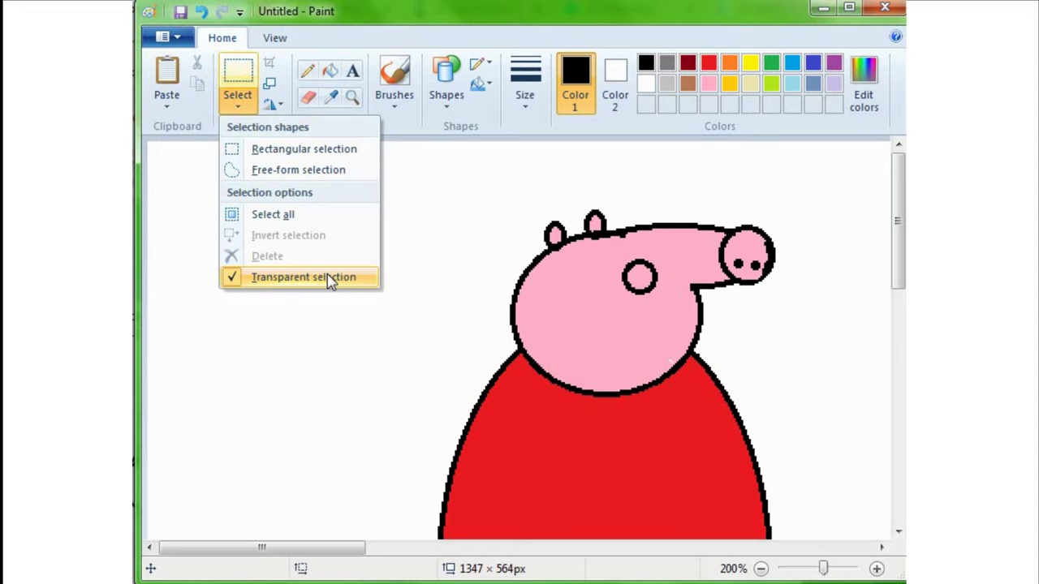
pyautogui.click(269, 149)
pyautogui.moveTo(614, 253); pyautogui.dragTo(664, 305)
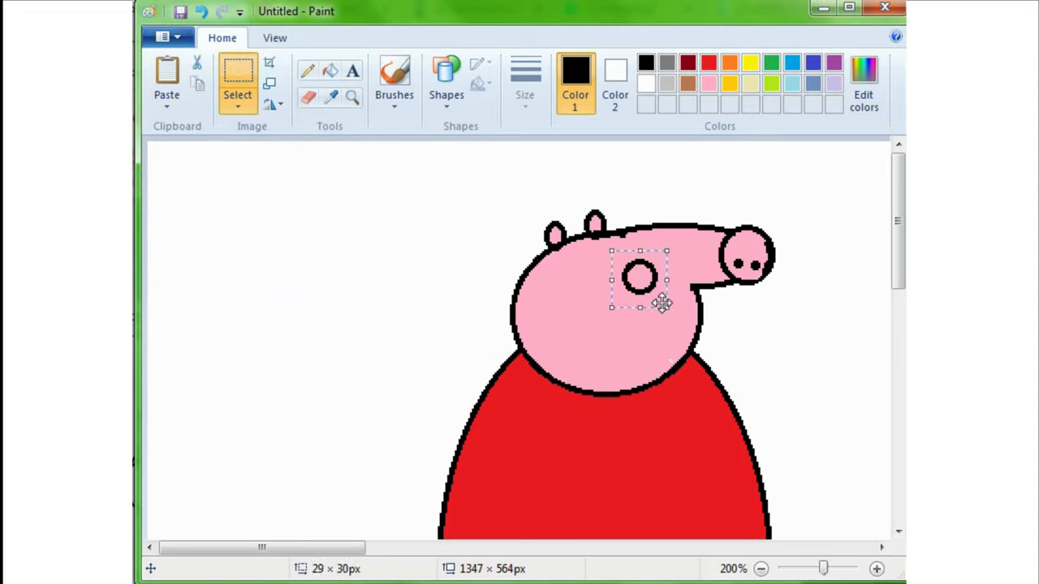
pyautogui.hotkey('ctrl', 'c')
pyautogui.hotkey('ctrl', 'v')
pyautogui.moveTo(185, 171); pyautogui.dragTo(584, 300)
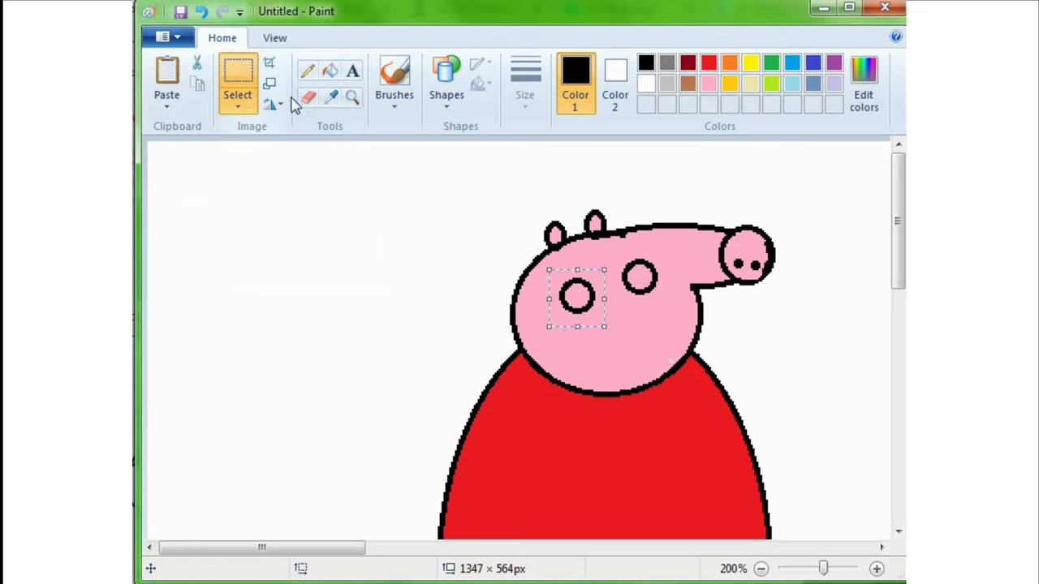
# Add a black pencil dot inside each eye circle as the pupil
pyautogui.click(308, 71)
pyautogui.click(776, 336)
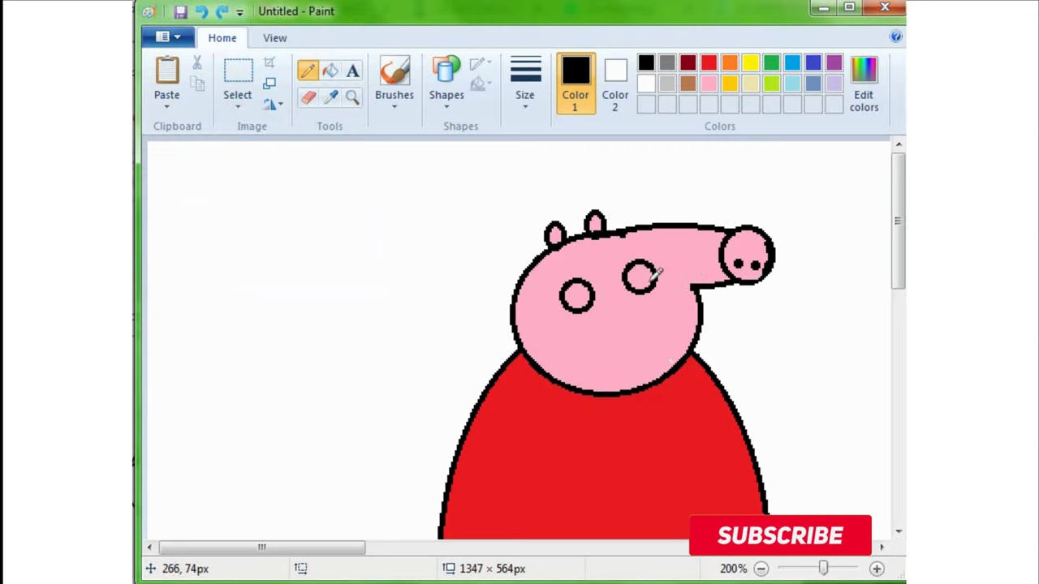
pyautogui.moveTo(638, 275); pyautogui.dragTo(641, 280)
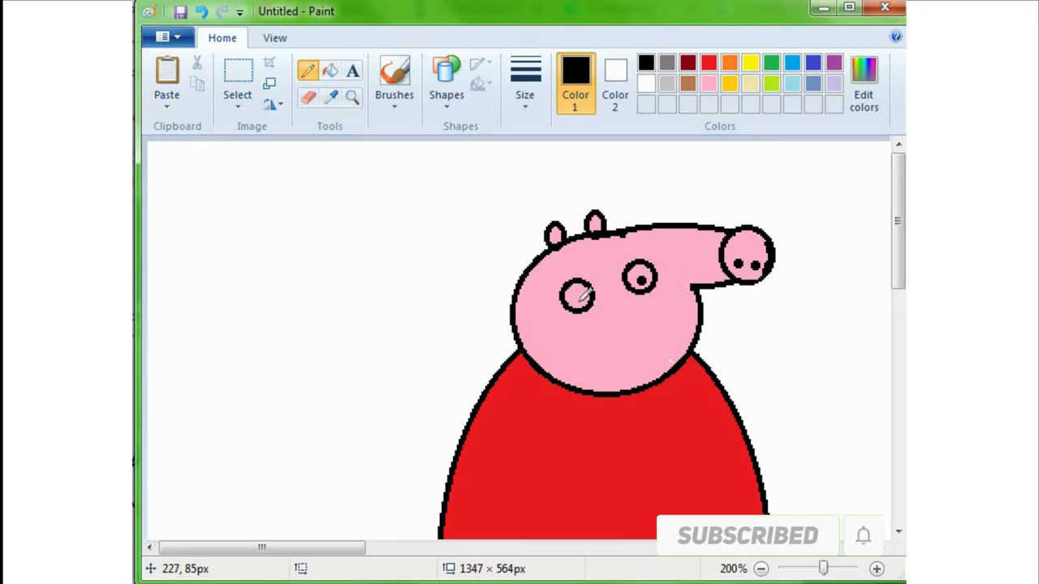
pyautogui.moveTo(579, 300); pyautogui.dragTo(578, 303)
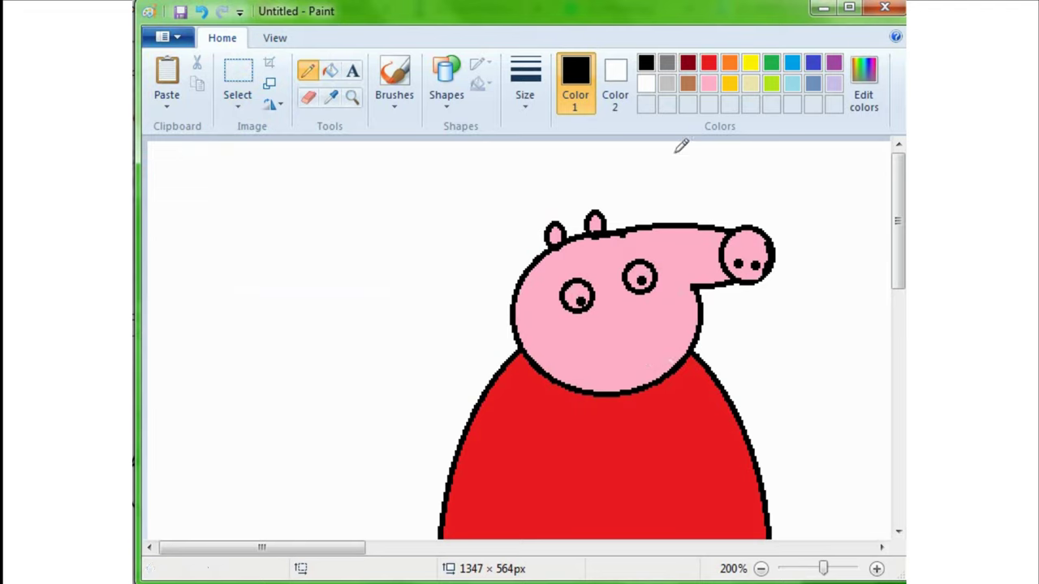
# Fill the inside of both eyes with white around the pupils
pyautogui.click(647, 84)
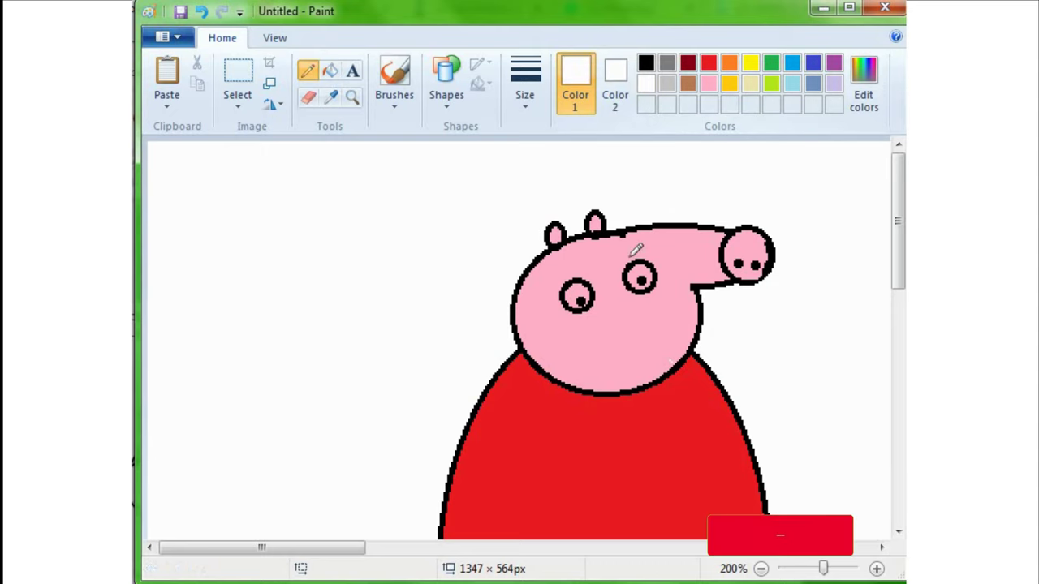
pyautogui.click(330, 71)
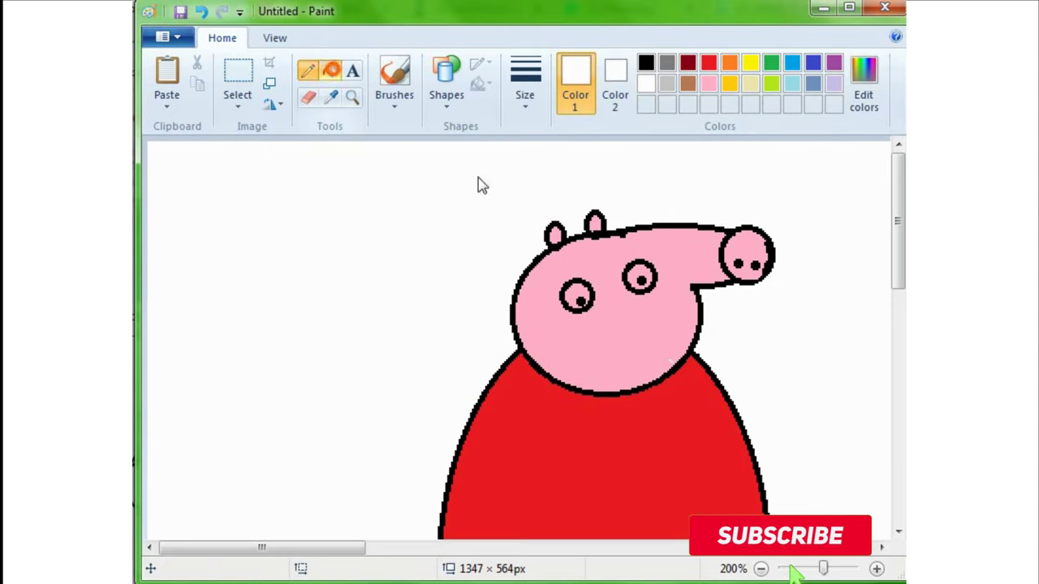
pyautogui.click(639, 274)
pyautogui.click(579, 292)
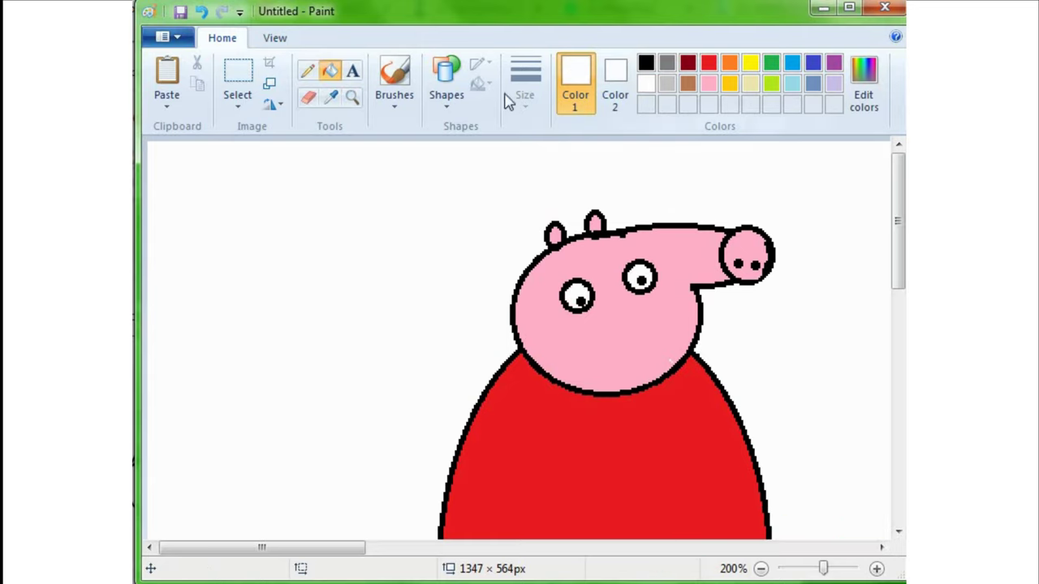
# Try a short black straight line as the mouth on the lower face and undo it
pyautogui.click(447, 99)
pyautogui.click(442, 121)
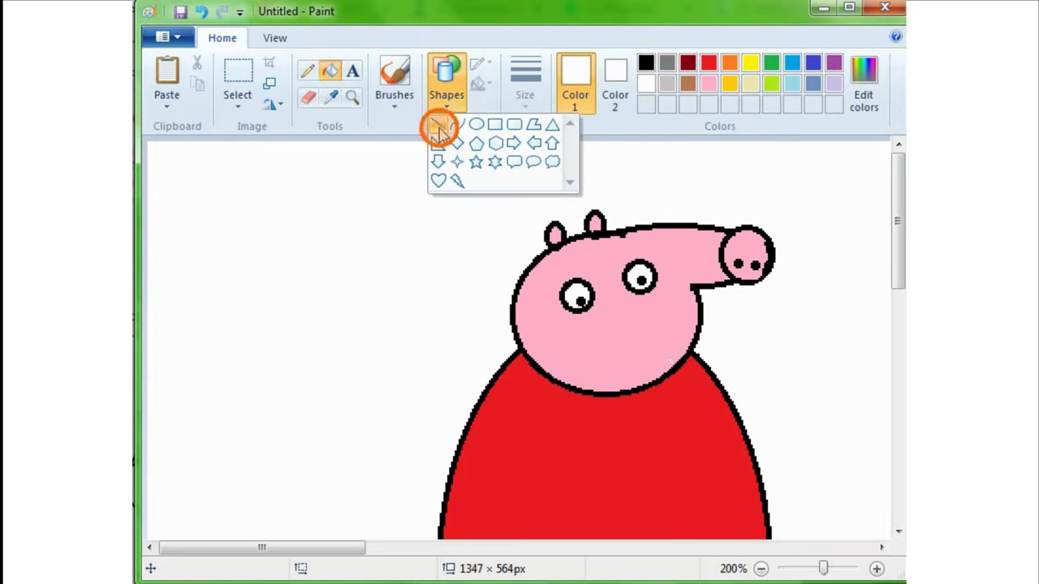
pyautogui.click(646, 62)
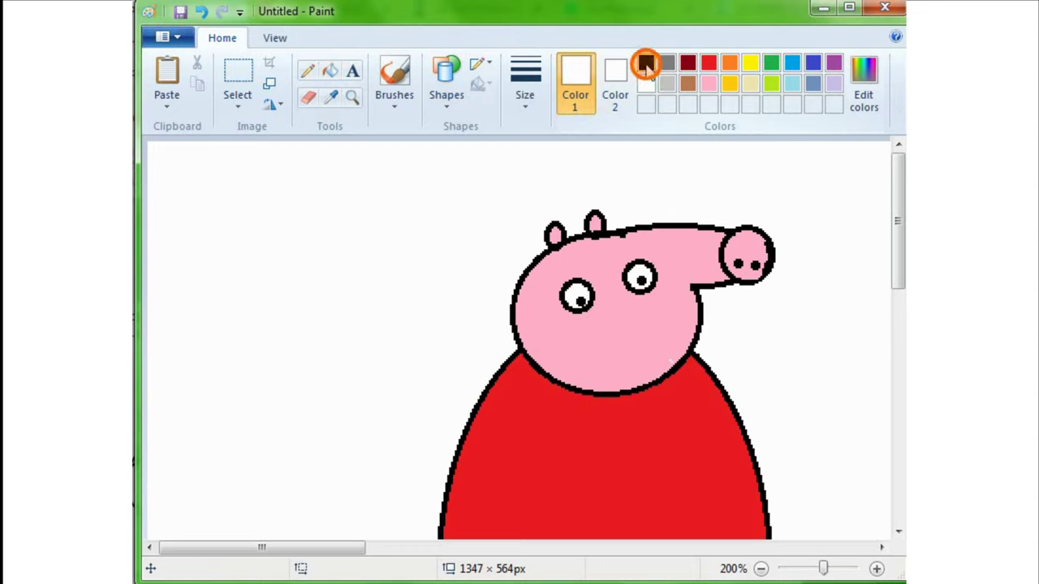
pyautogui.moveTo(608, 351)
pyautogui.mouseDown()
pyautogui.moveTo(643, 352)
pyautogui.moveTo(660, 332)
pyautogui.moveTo(626, 342)
pyautogui.mouseUp()
pyautogui.click(634, 342)
pyautogui.hotkey('ctrl', 'z')
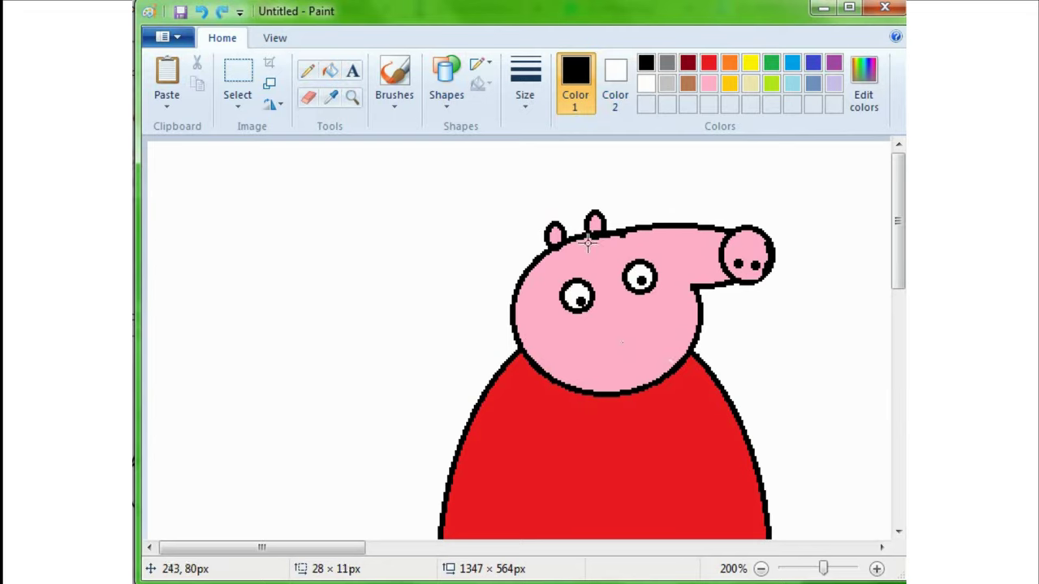
# Draw a smiling black curve of about 30 × 14 px on the lower face, and erase the test dots beside the character at 100% zoom
pyautogui.click(448, 105)
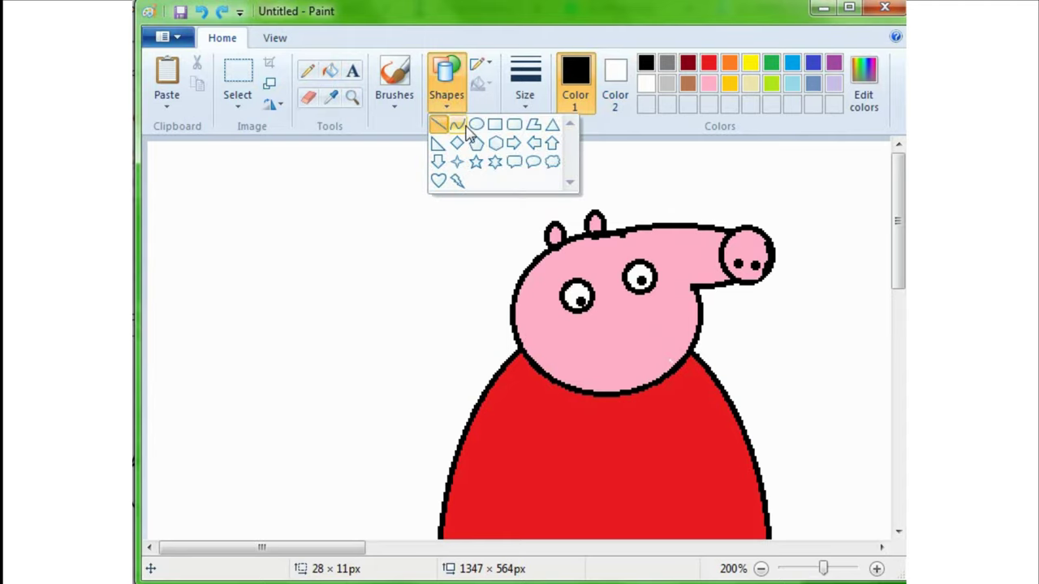
pyautogui.click(463, 127)
pyautogui.moveTo(605, 361)
pyautogui.mouseDown()
pyautogui.moveTo(651, 339)
pyautogui.moveTo(658, 354)
pyautogui.mouseUp()
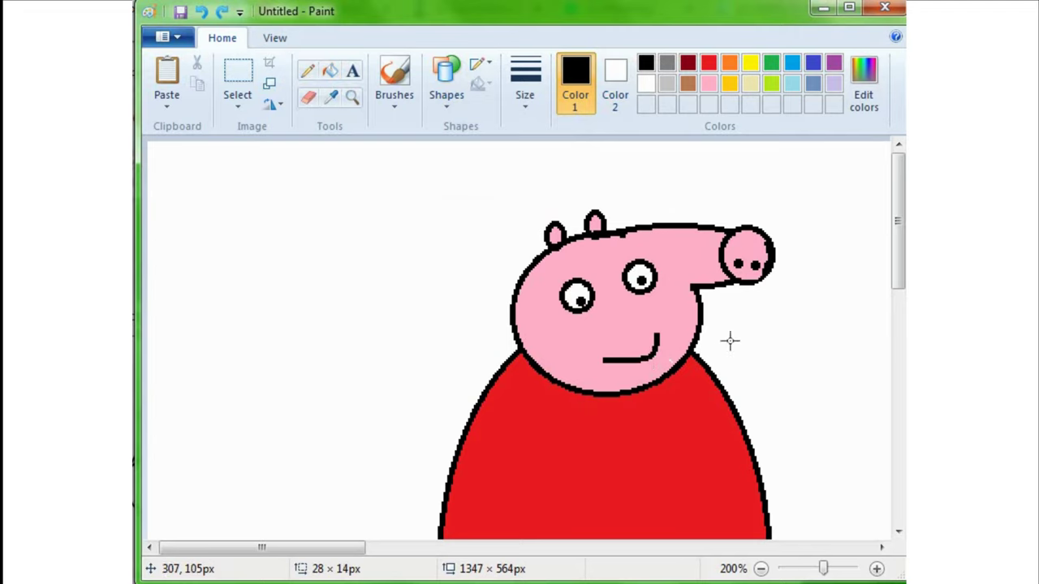
pyautogui.moveTo(656, 344); pyautogui.dragTo(661, 343)
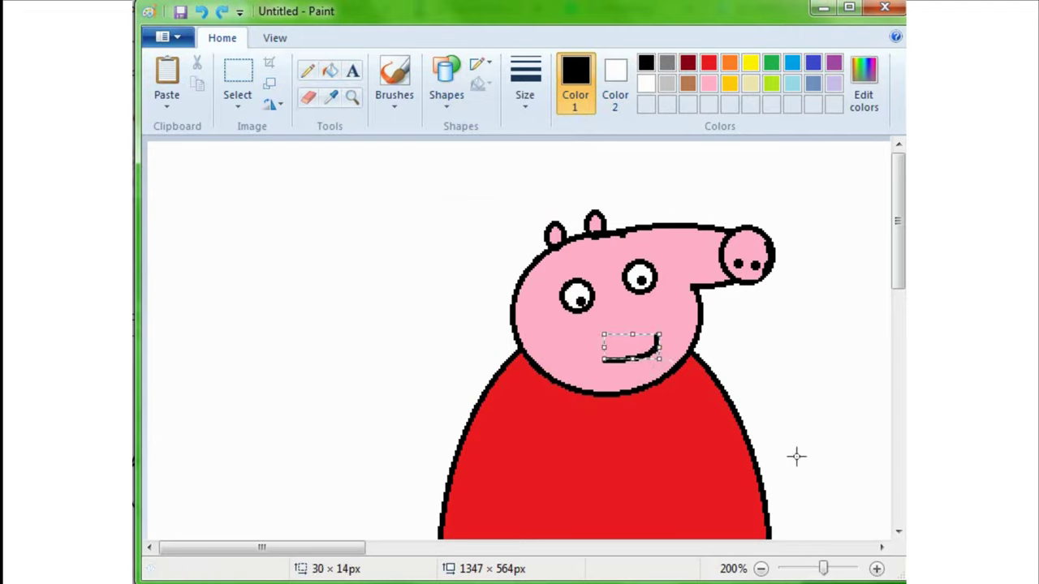
pyautogui.click(761, 569)
pyautogui.click(308, 97)
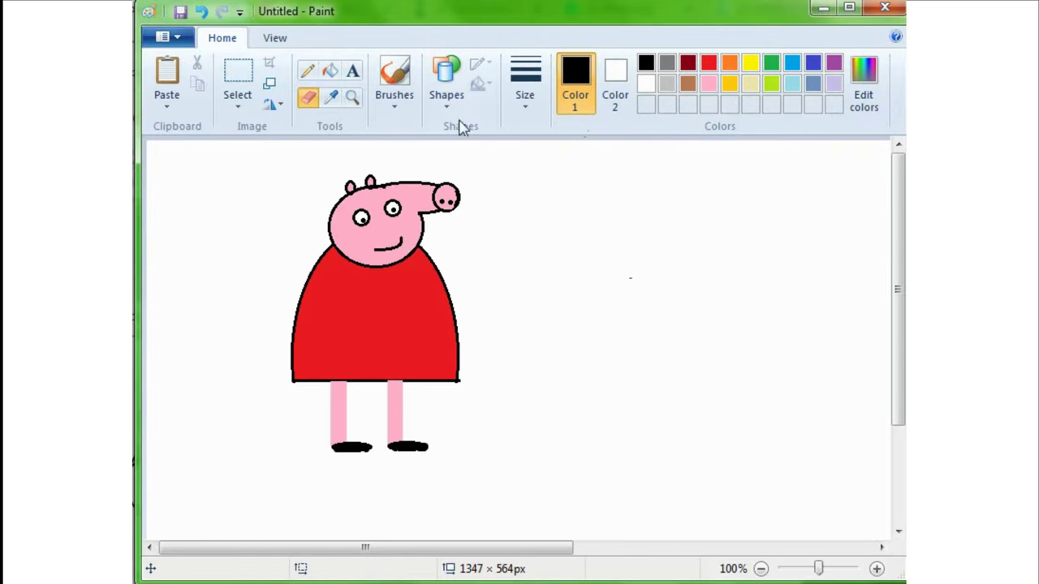
# Try black pencil strokes of two thicknesses on the blank canvas beside the character and undo them
pyautogui.click(709, 86)
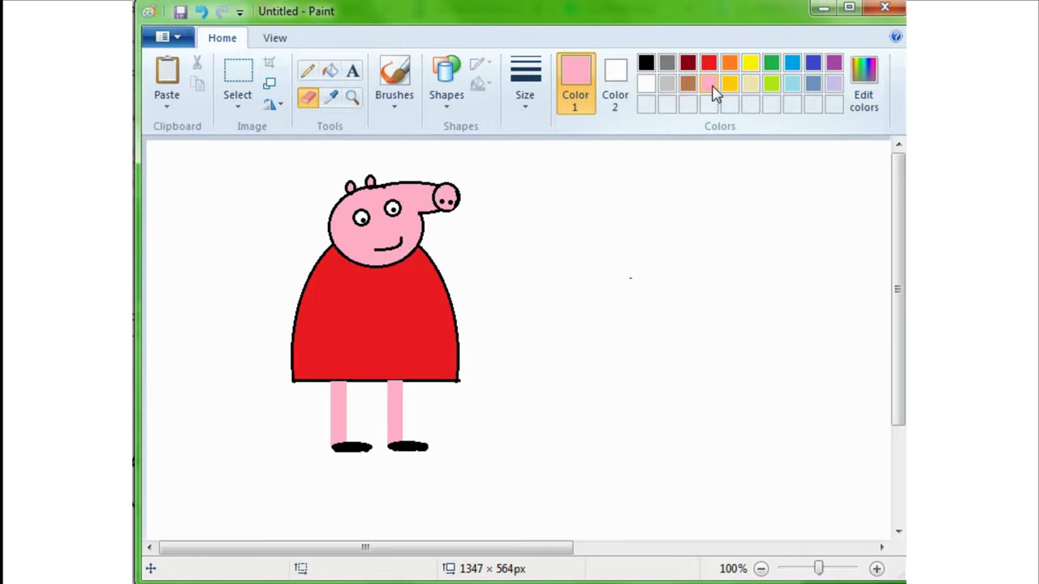
pyautogui.click(649, 64)
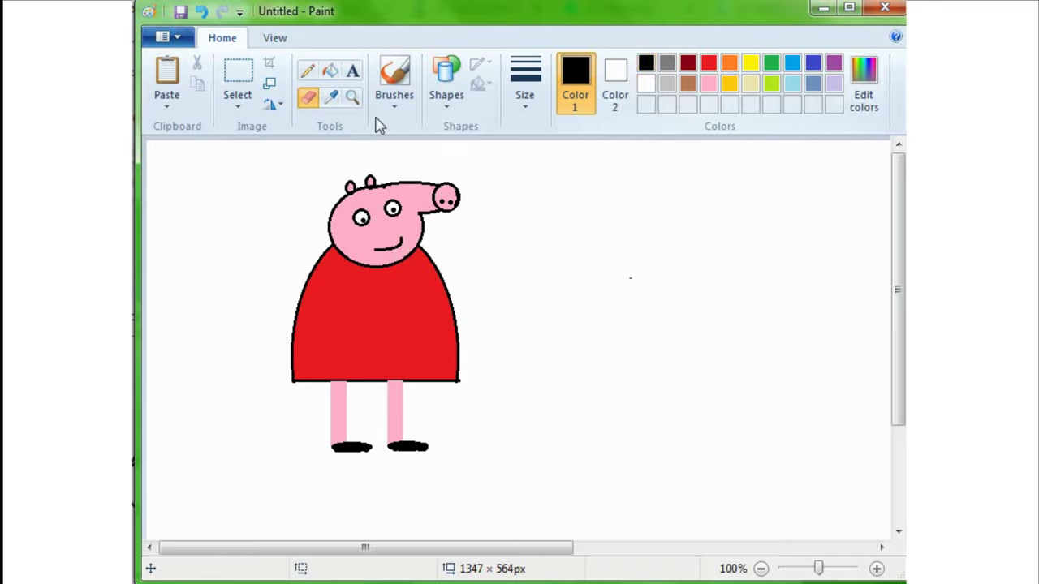
pyautogui.click(309, 71)
pyautogui.moveTo(571, 258); pyautogui.dragTo(683, 297)
pyautogui.hotkey('ctrl', 'z')
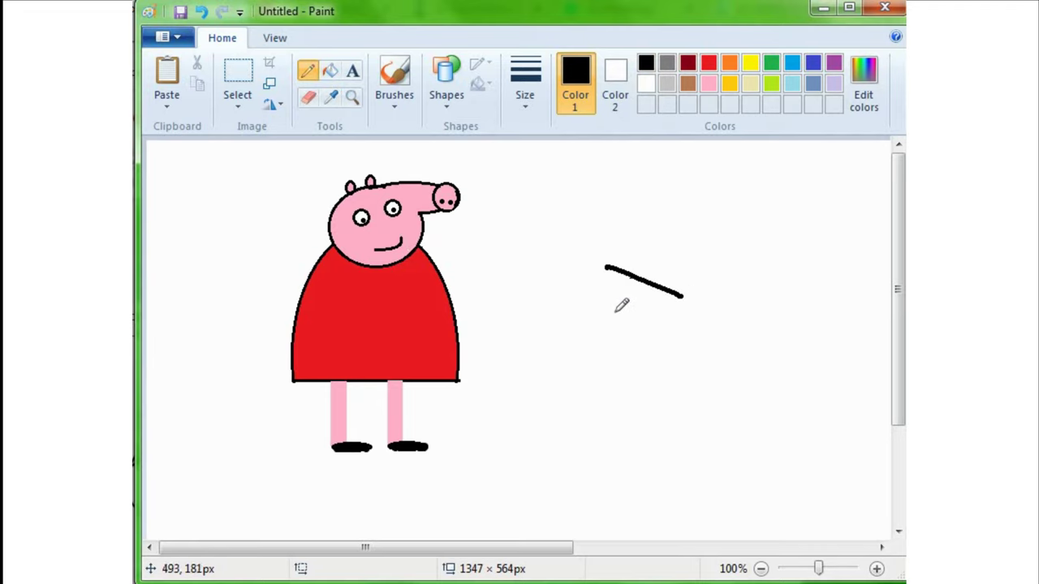
pyautogui.moveTo(615, 312); pyautogui.dragTo(693, 376)
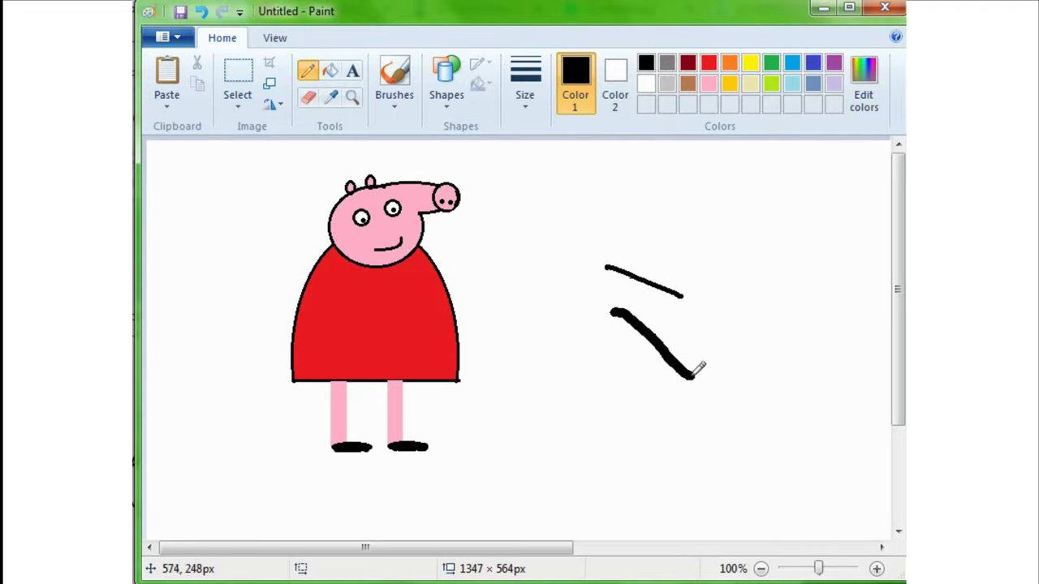
pyautogui.hotkey('ctrl', 'z')
pyautogui.hotkey('ctrl', 'z')
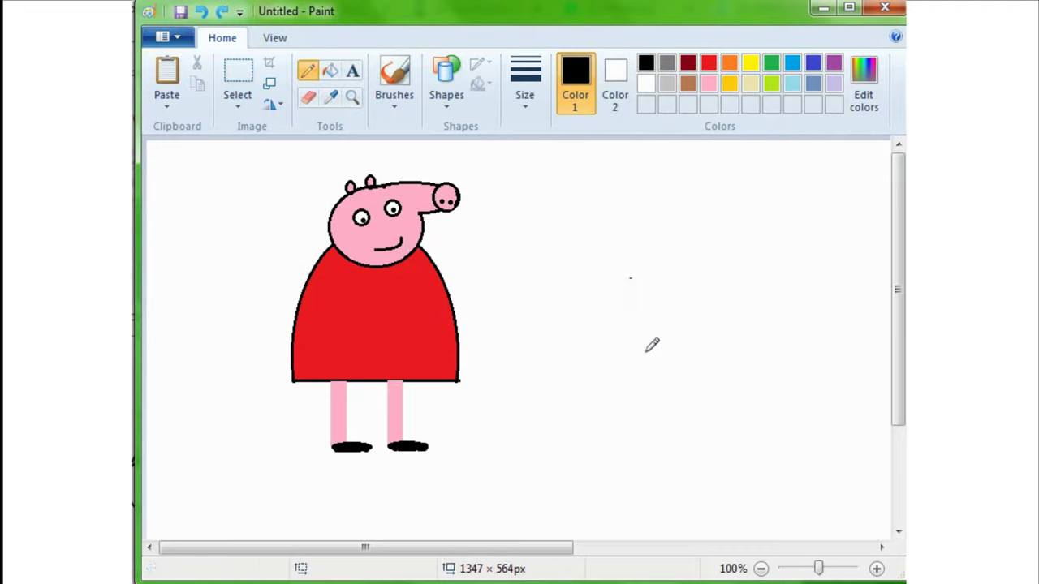
# Try to draw an arm with freehand black pencil strokes from the body's edge on the snout side and undo them
pyautogui.click(446, 284)
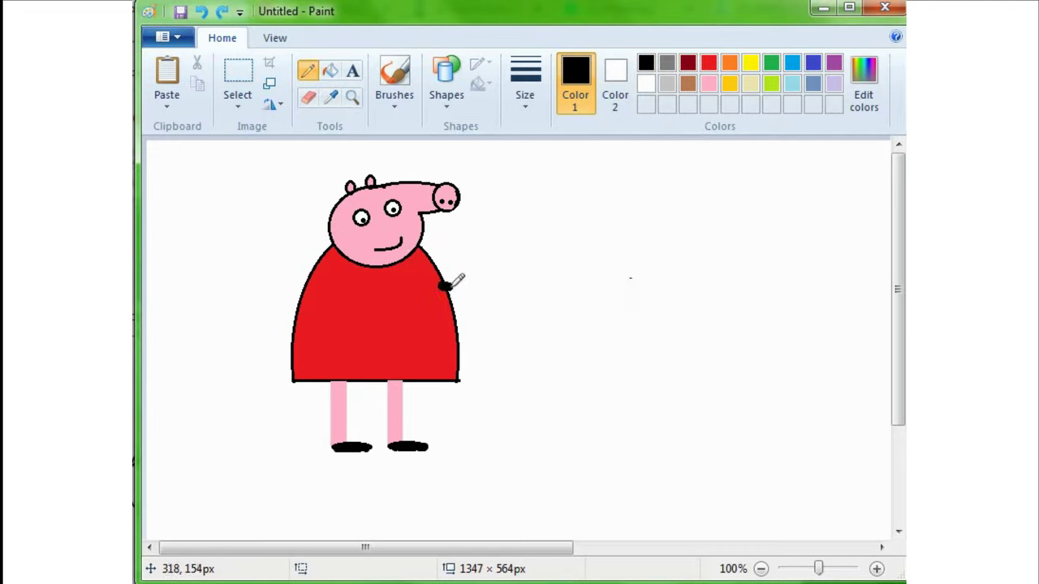
pyautogui.hotkey('ctrl', 'z')
pyautogui.hotkey('ctrl', 'z')
pyautogui.moveTo(447, 284); pyautogui.dragTo(542, 324)
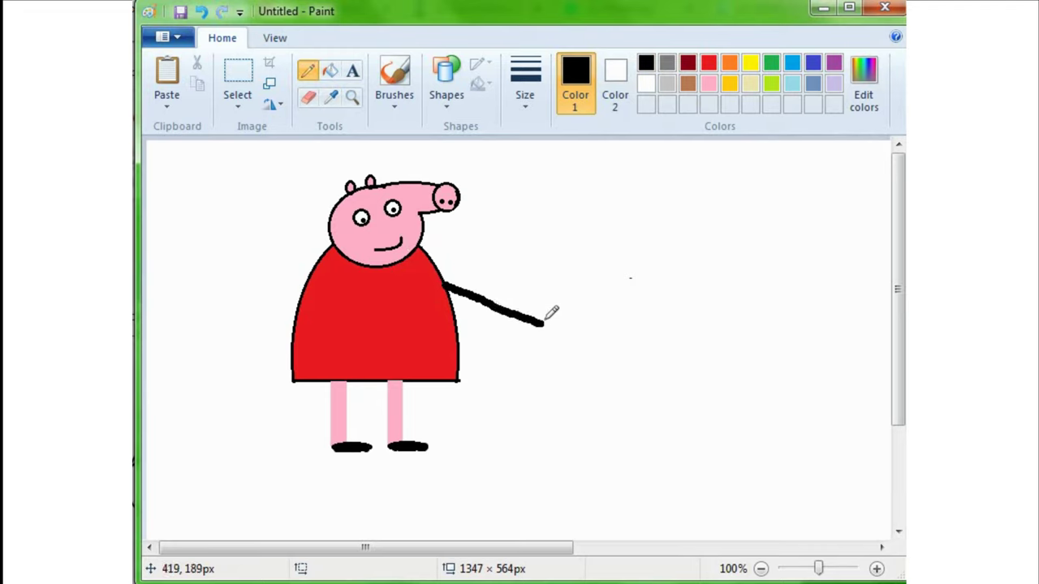
pyautogui.hotkey('ctrl', 'z')
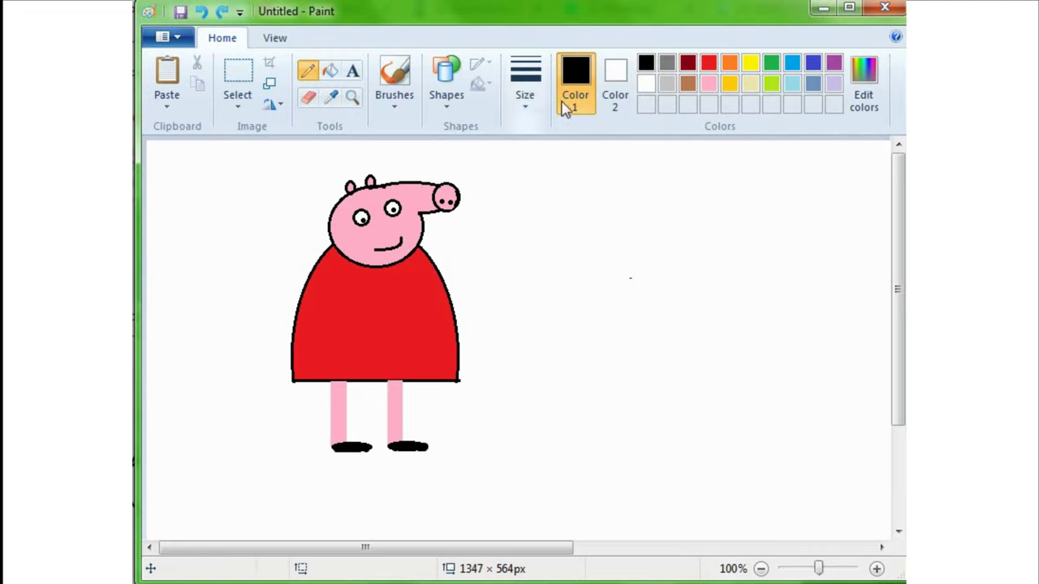
# Draw a straight black arm of about 76 × 36 px outward from the body on the snout side, using the thickest line size
pyautogui.click(454, 104)
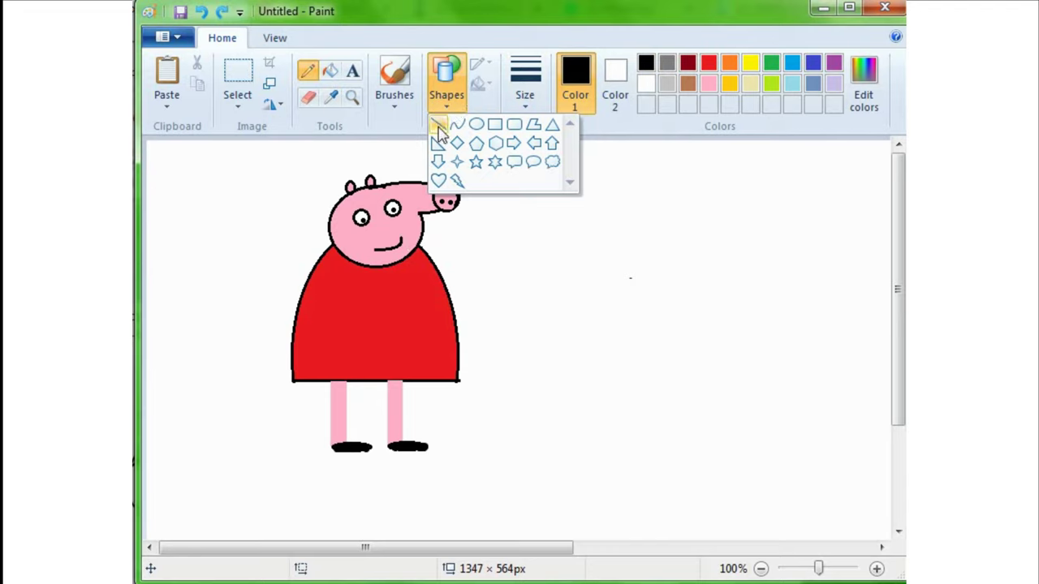
pyautogui.click(438, 123)
pyautogui.moveTo(443, 278); pyautogui.dragTo(515, 310)
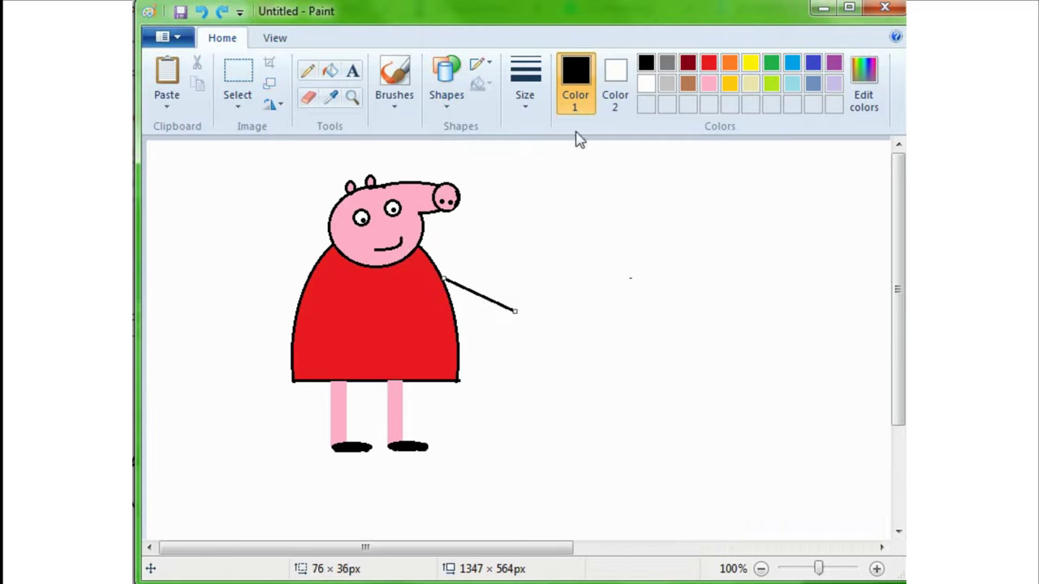
pyautogui.click(527, 108)
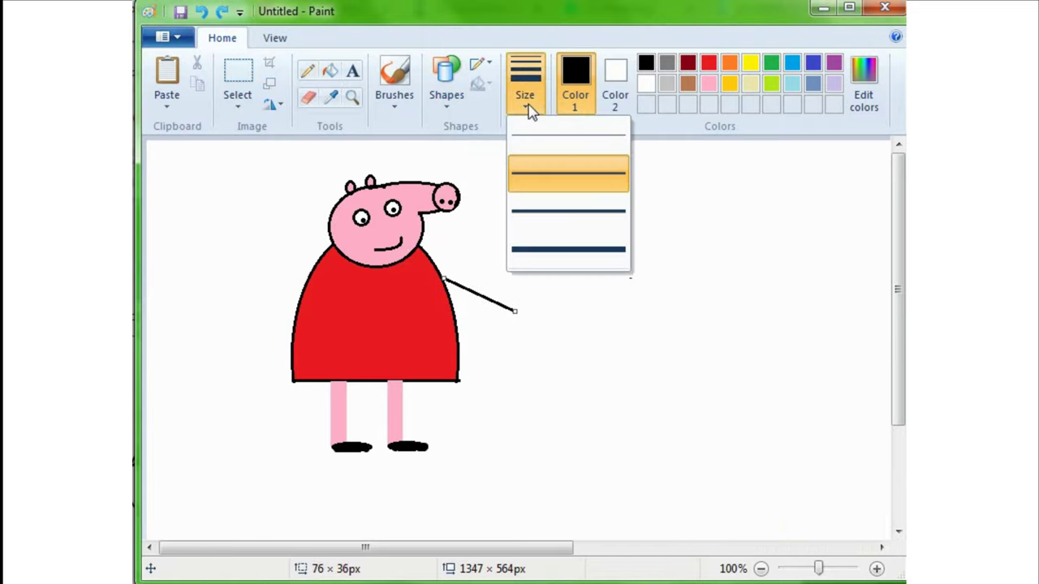
pyautogui.click(542, 250)
pyautogui.click(596, 251)
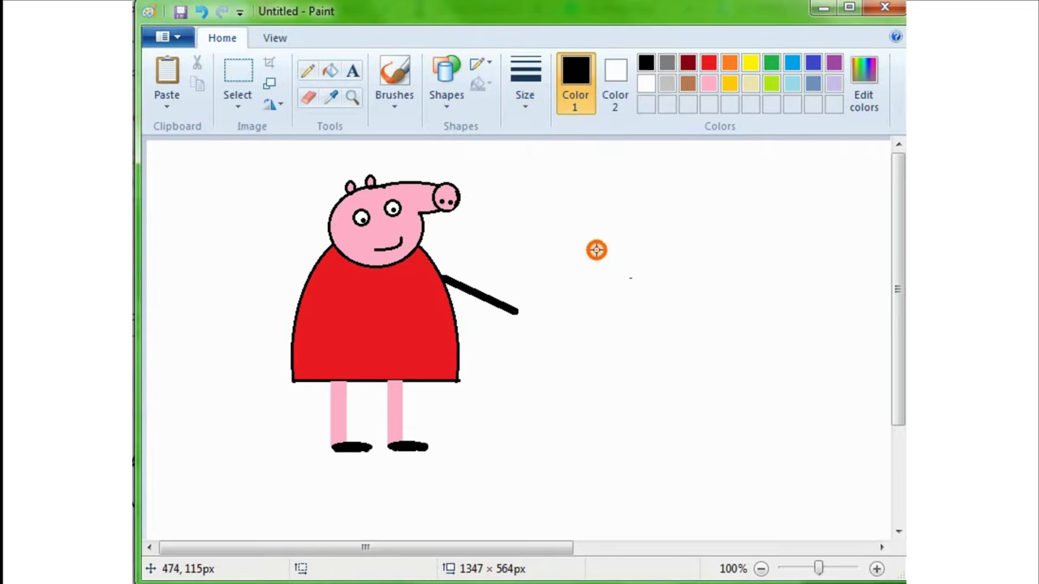
# Draw the other arm as a thick straight black line of about 67 × 67 px, sloping down and outward across the body's left edge
pyautogui.click(324, 285)
pyautogui.moveTo(324, 285); pyautogui.dragTo(247, 334)
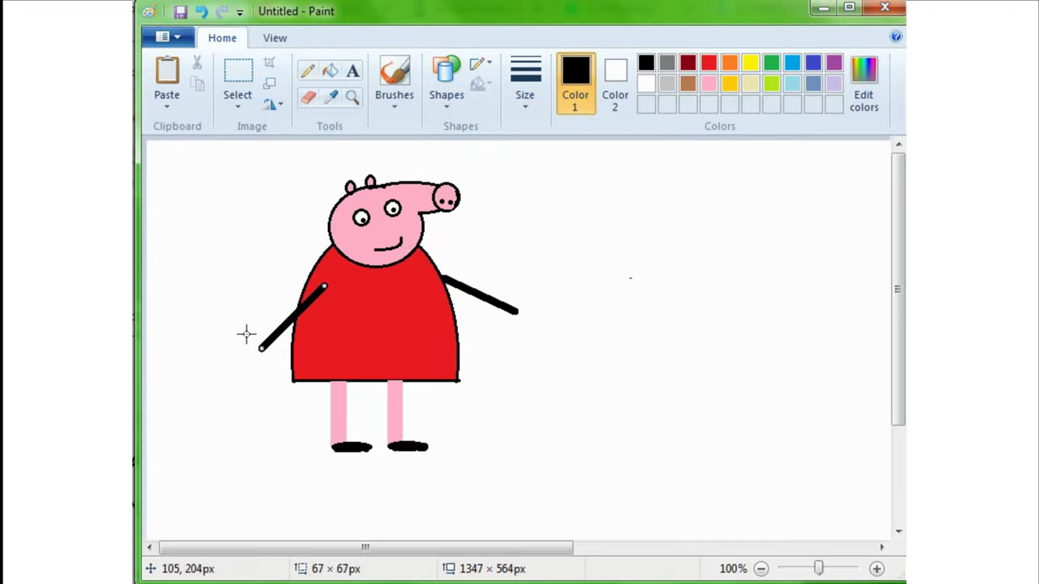
pyautogui.click(238, 296)
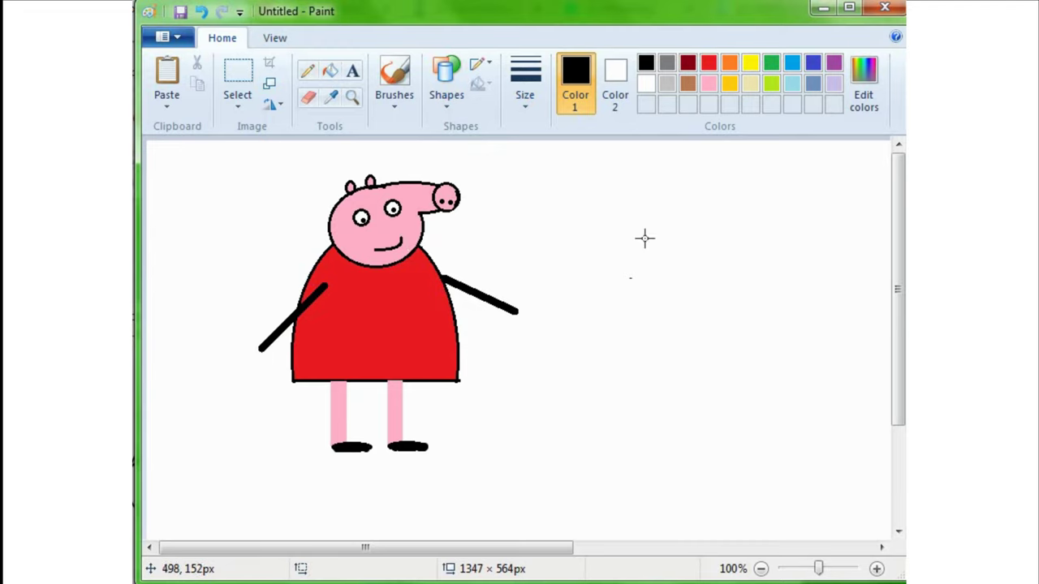
# Try a finger line of about 49 × 10 px in the thinnest size beside the right-hand arm and undo it
pyautogui.click(526, 97)
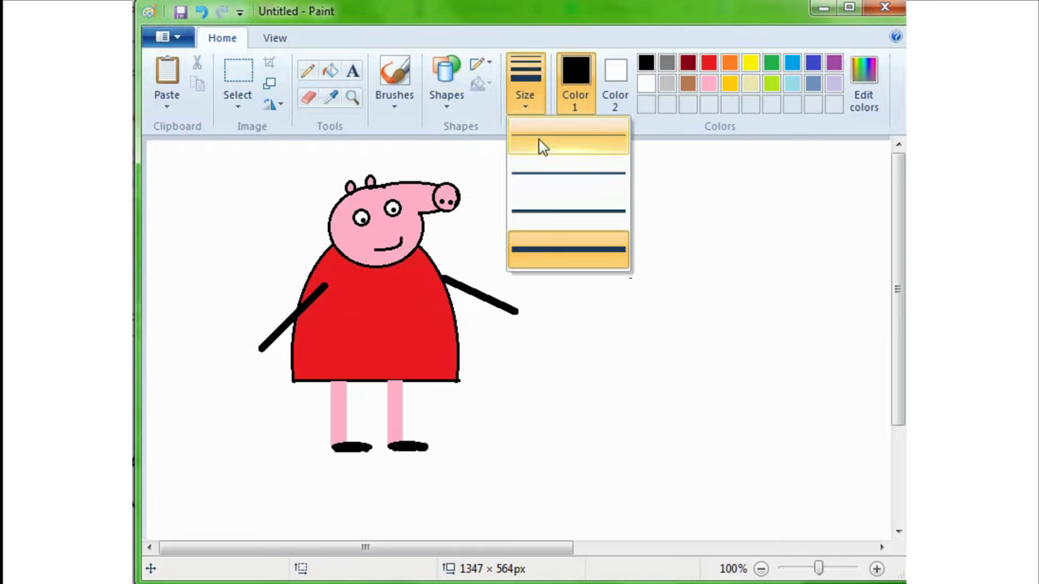
pyautogui.click(543, 146)
pyautogui.moveTo(536, 303); pyautogui.dragTo(585, 297)
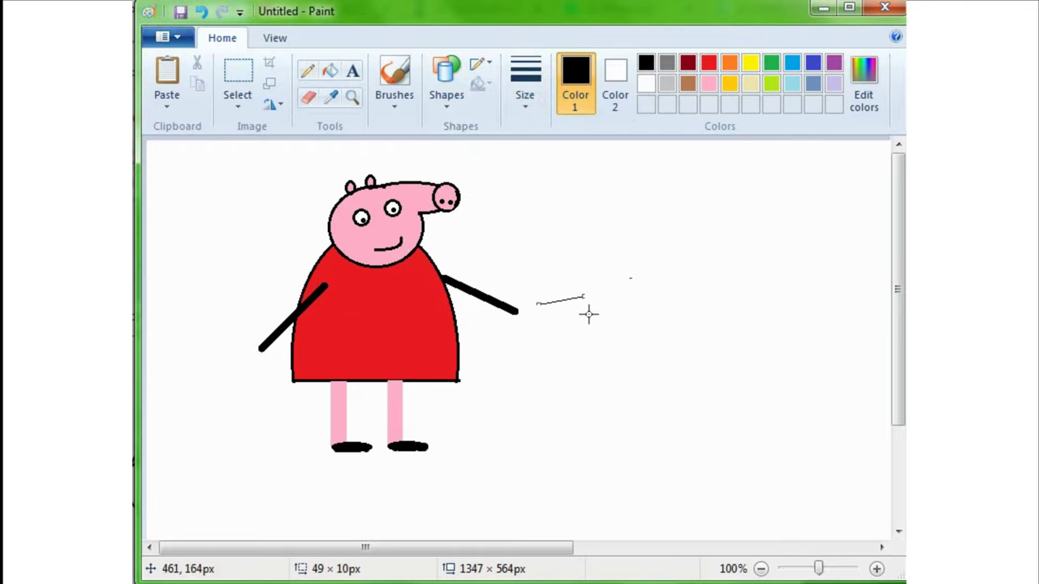
pyautogui.hotkey('ctrl', 'z')
# Draw three short medium-thick black finger lines at the end of the right-hand arm, the horizontal one about 23 px long
pyautogui.click(535, 103)
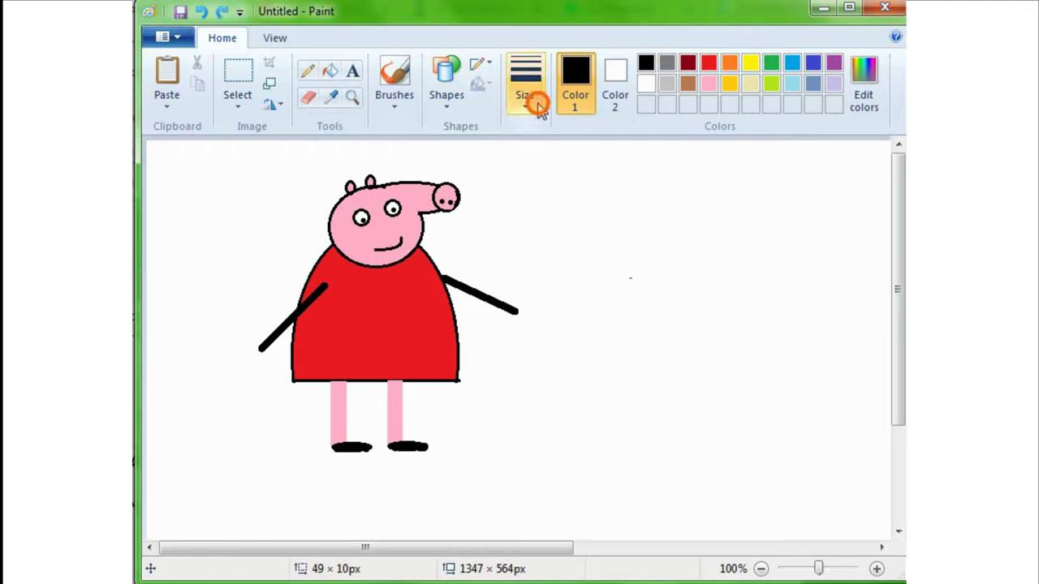
pyautogui.click(550, 179)
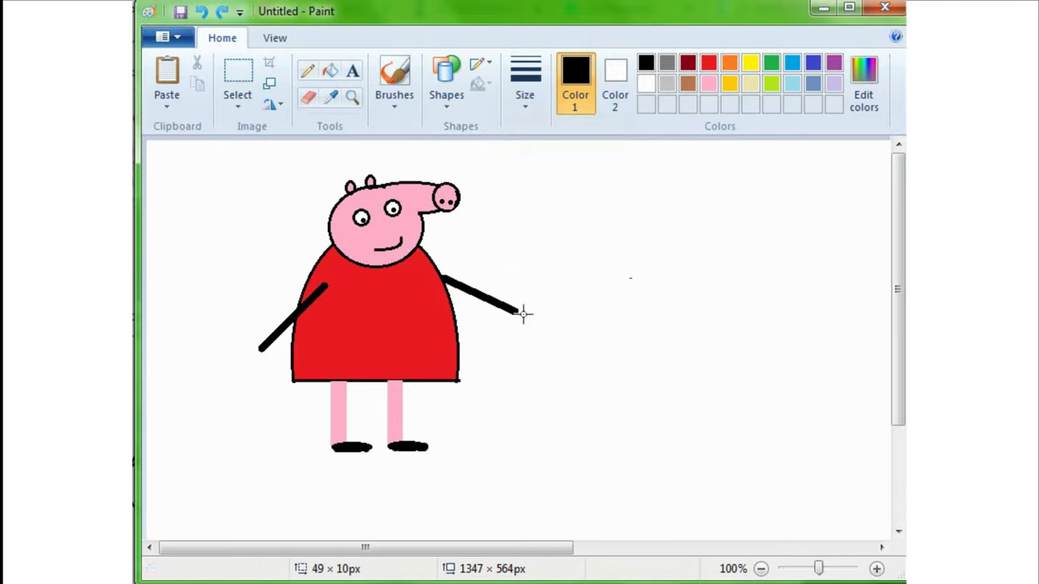
pyautogui.moveTo(516, 311); pyautogui.dragTo(535, 312)
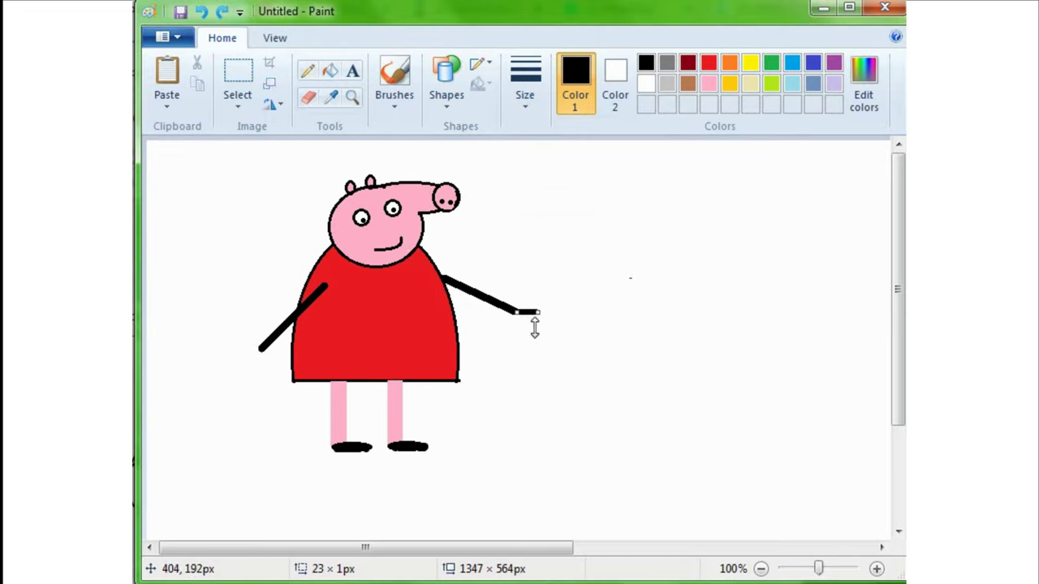
pyautogui.click(613, 282)
pyautogui.moveTo(517, 312)
pyautogui.mouseDown()
pyautogui.moveTo(531, 332)
pyautogui.moveTo(514, 328)
pyautogui.mouseUp()
pyautogui.click(601, 298)
pyautogui.click(645, 276)
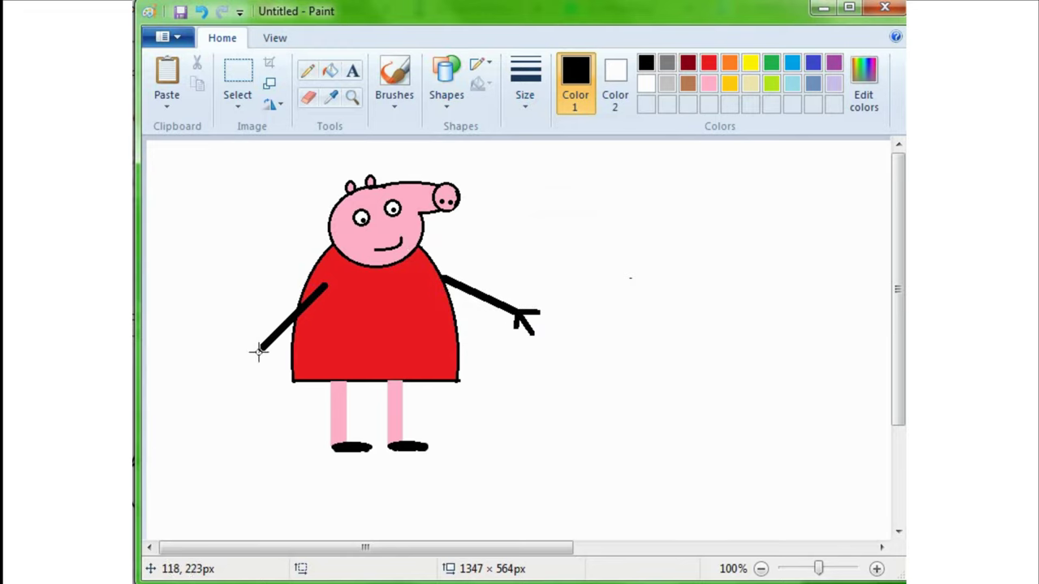
# Draw three short black finger lines fanning out from the end of the left-hand arm, the first about 6 × 16 px
pyautogui.moveTo(260, 349); pyautogui.dragTo(263, 362)
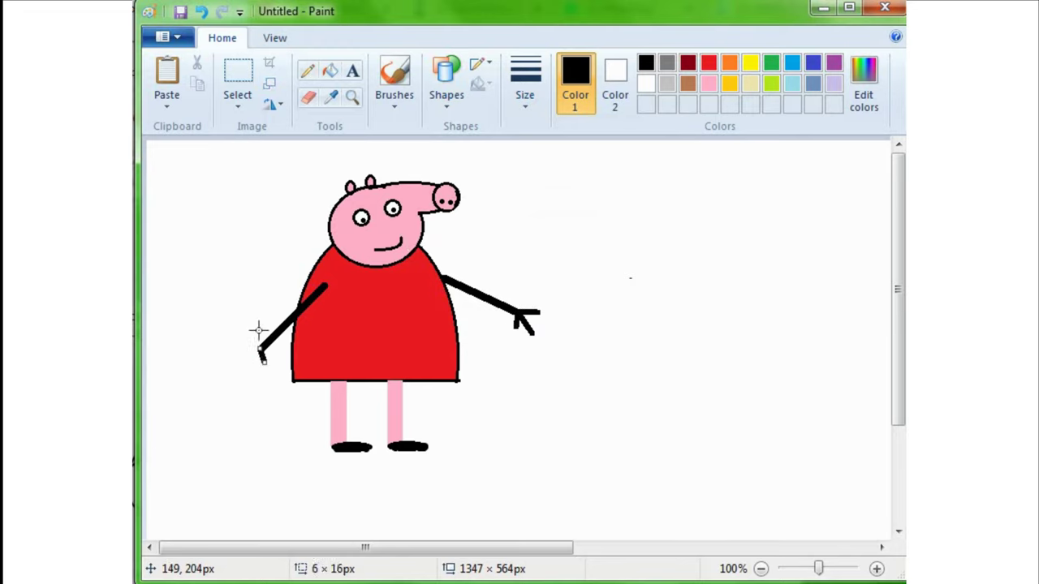
pyautogui.click(614, 268)
pyautogui.moveTo(261, 349)
pyautogui.mouseDown()
pyautogui.moveTo(241, 350)
pyautogui.moveTo(254, 351)
pyautogui.moveTo(251, 363)
pyautogui.mouseUp()
pyautogui.click(215, 283)
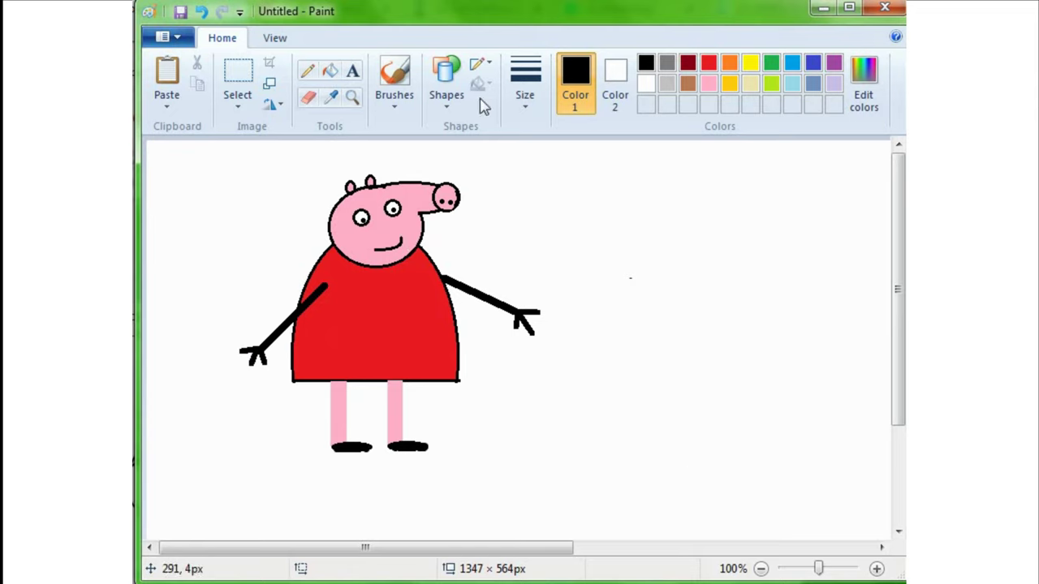
# Try a hook-shaped black pencil stroke beside the feet and undo it
pyautogui.click(310, 74)
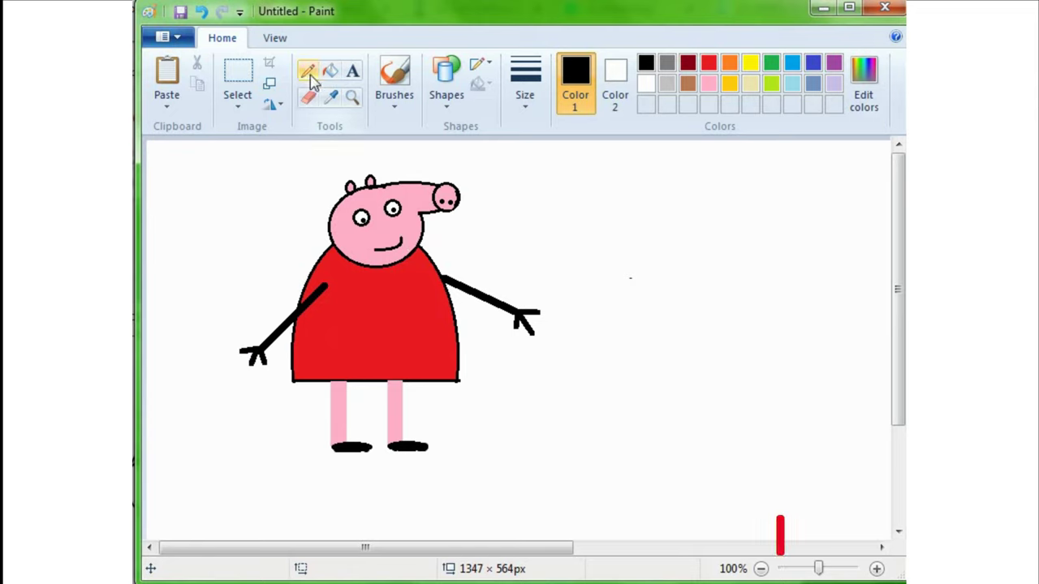
pyautogui.moveTo(429, 480); pyautogui.dragTo(519, 441)
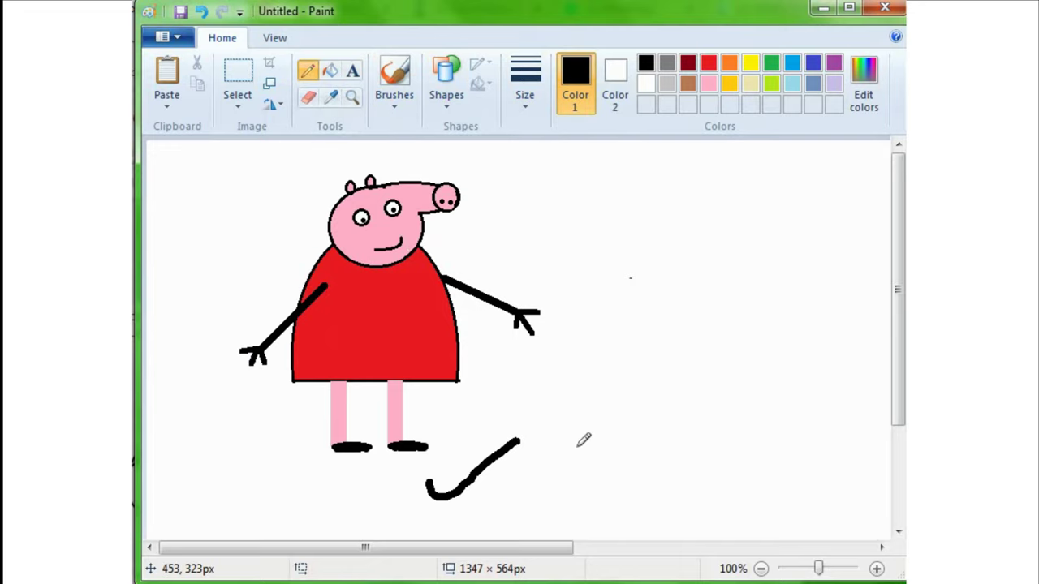
pyautogui.hotkey('ctrl', 'z')
# Add the text "Peppa Pig" with "Daughter" on a second line, on the blank canvas to the right of the character's head
pyautogui.click(353, 71)
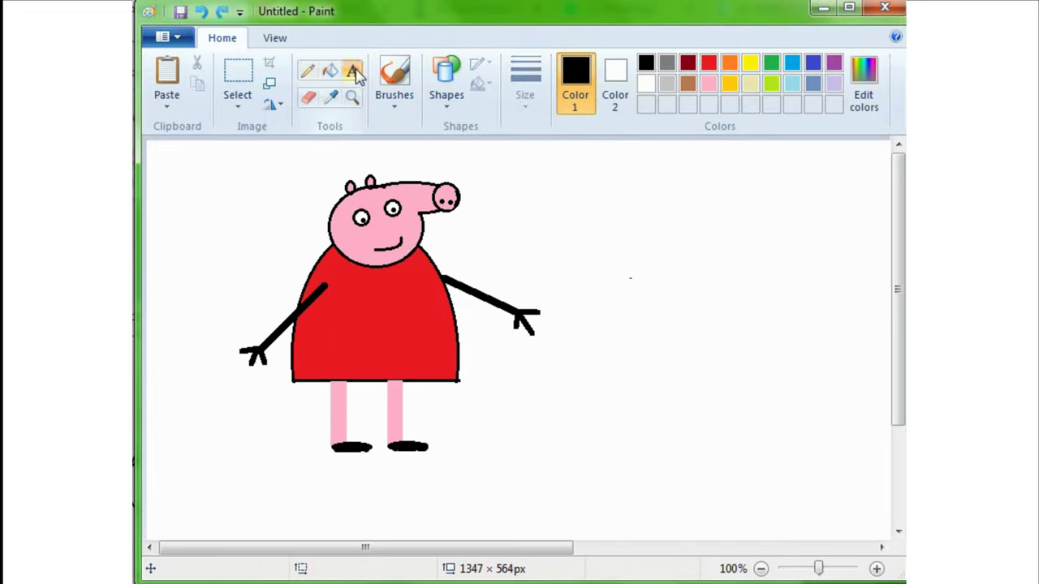
pyautogui.click(577, 209)
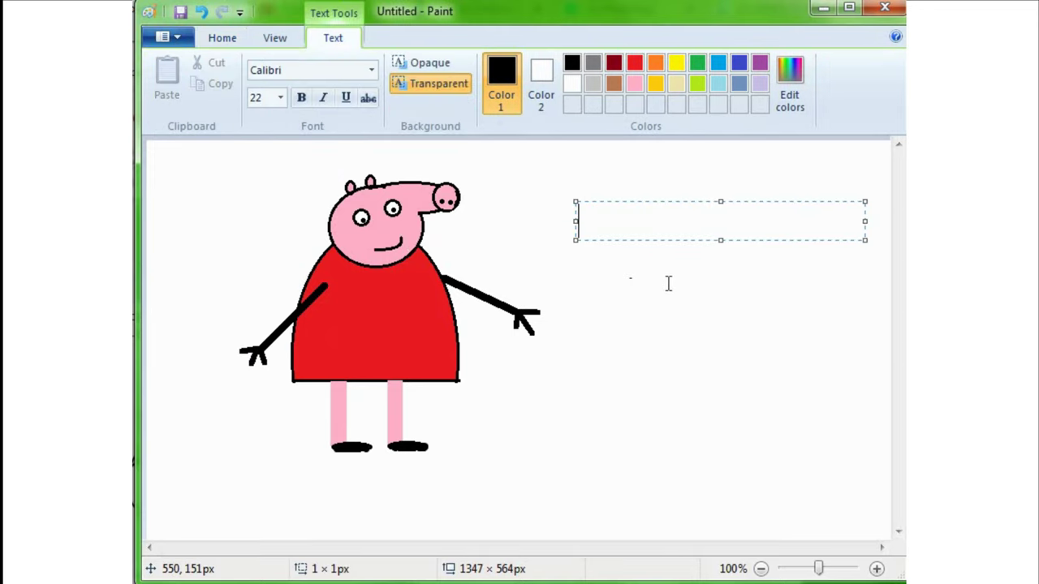
pyautogui.write('Pepp')
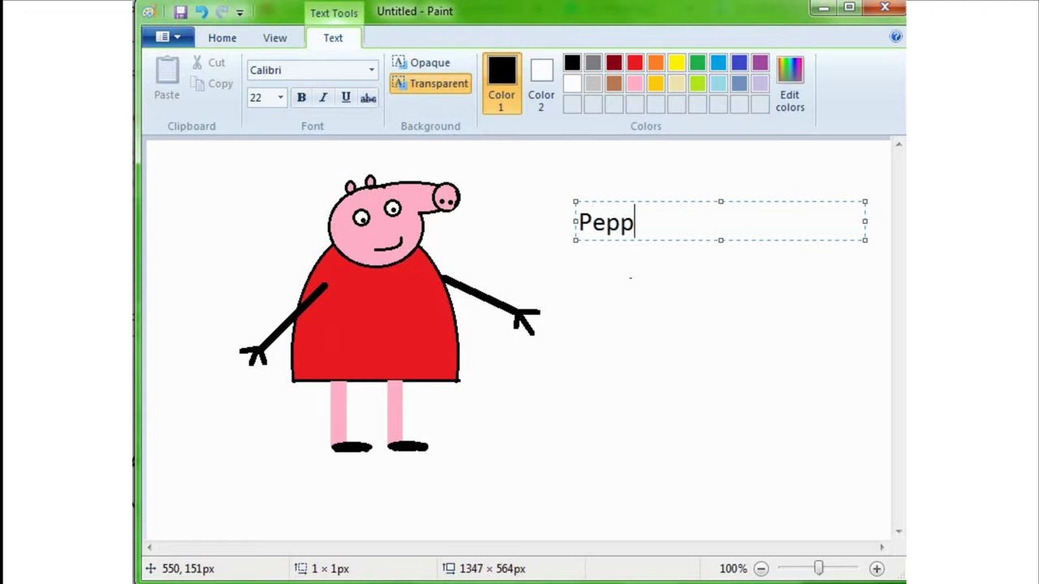
pyautogui.write('a Pig')
pyautogui.press('Return')
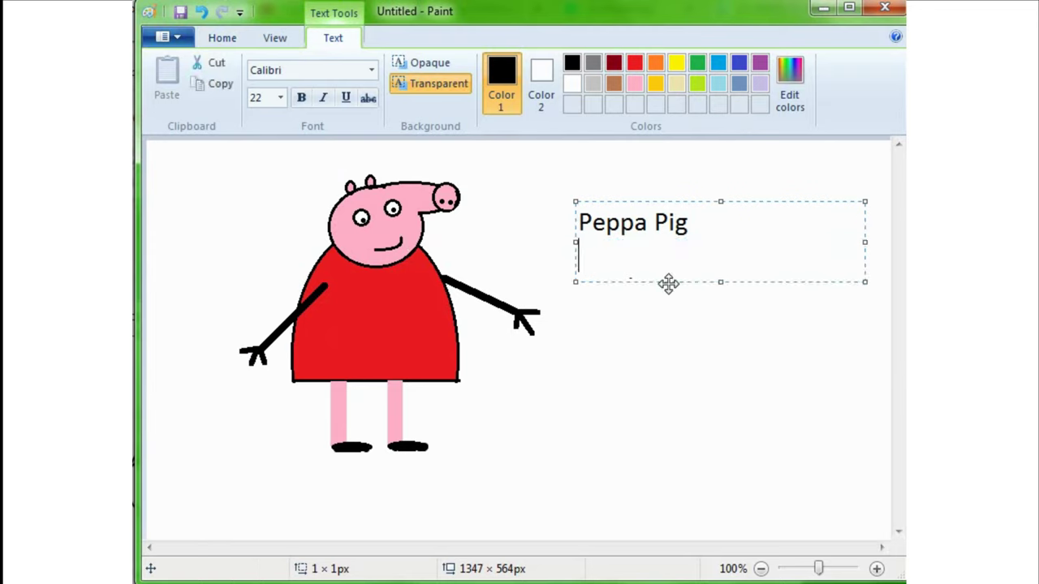
pyautogui.write('D')
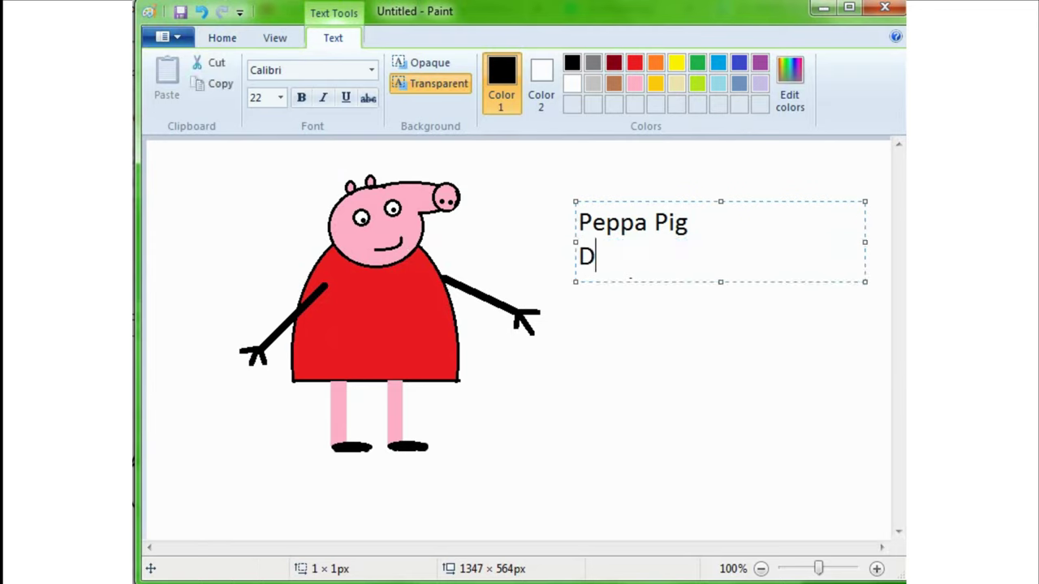
pyautogui.write('aug')
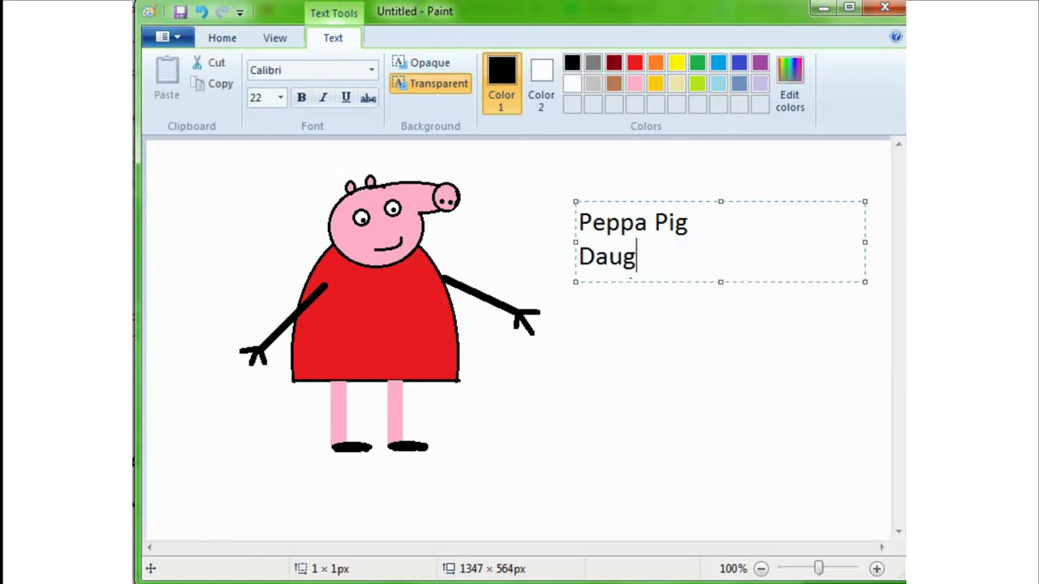
pyautogui.write('hter')
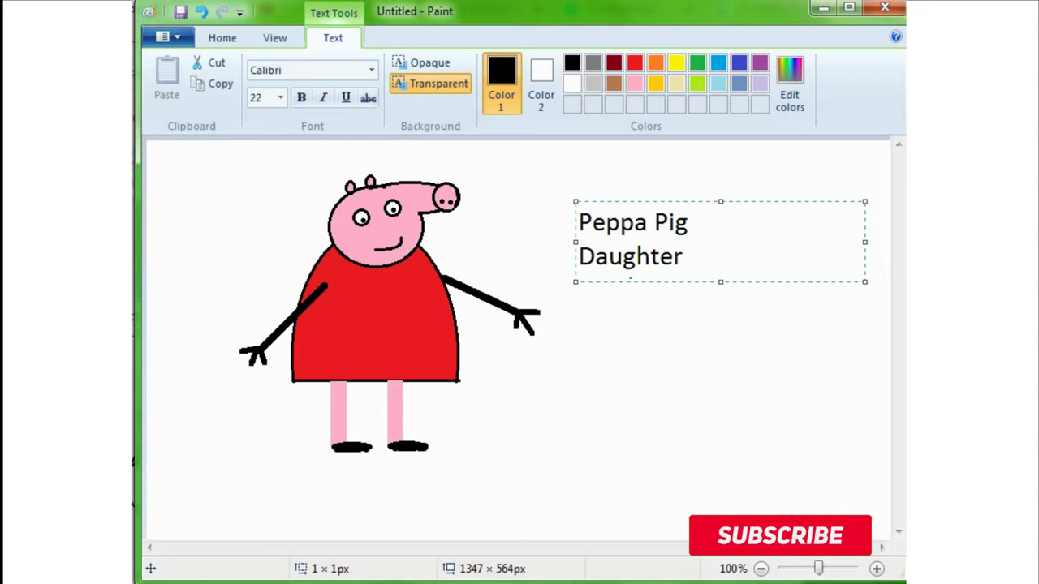
pyautogui.click(735, 320)
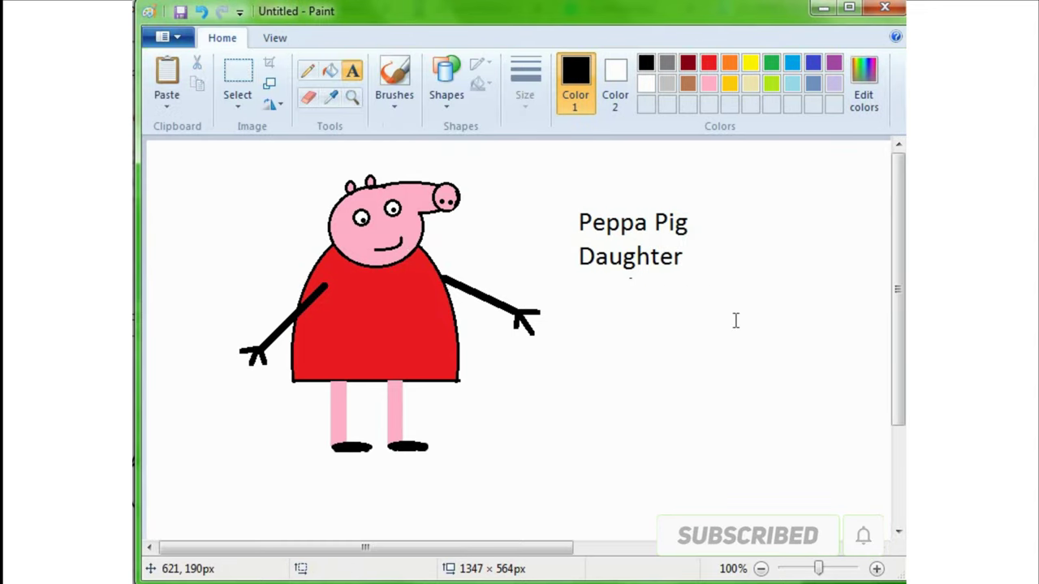
# Try a long check-mark-shaped black pencil stroke from below the right foot up toward the caption and undo it
pyautogui.click(315, 72)
pyautogui.moveTo(426, 466); pyautogui.dragTo(595, 397)
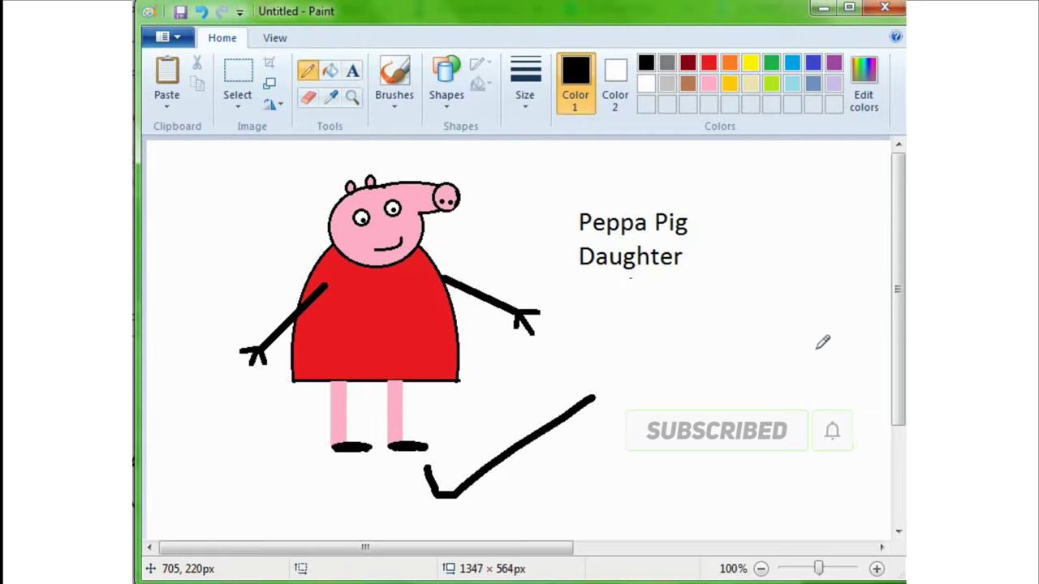
pyautogui.hotkey('ctrl', 'z')
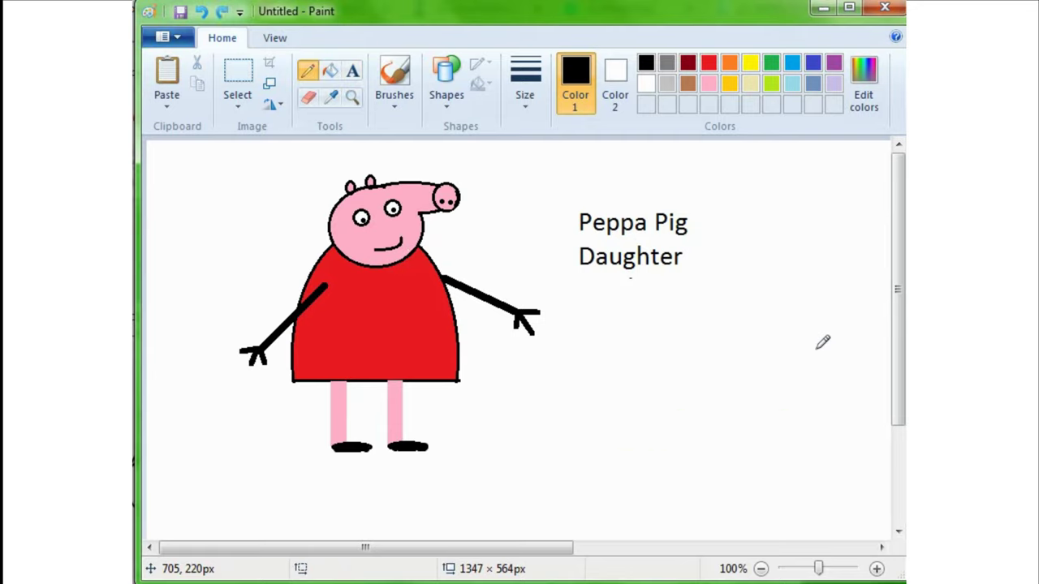